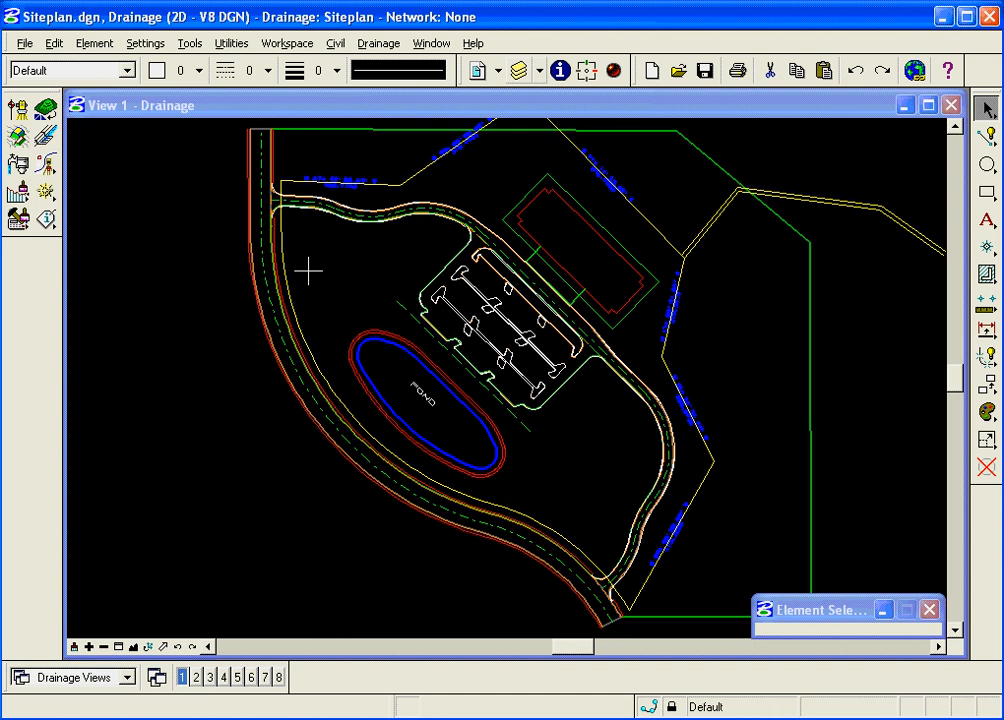
# Open the existing site modeler project Siteplan.gsf from the C:\data\geo\Site\Drainage folder.
pyautogui.click(341, 45)
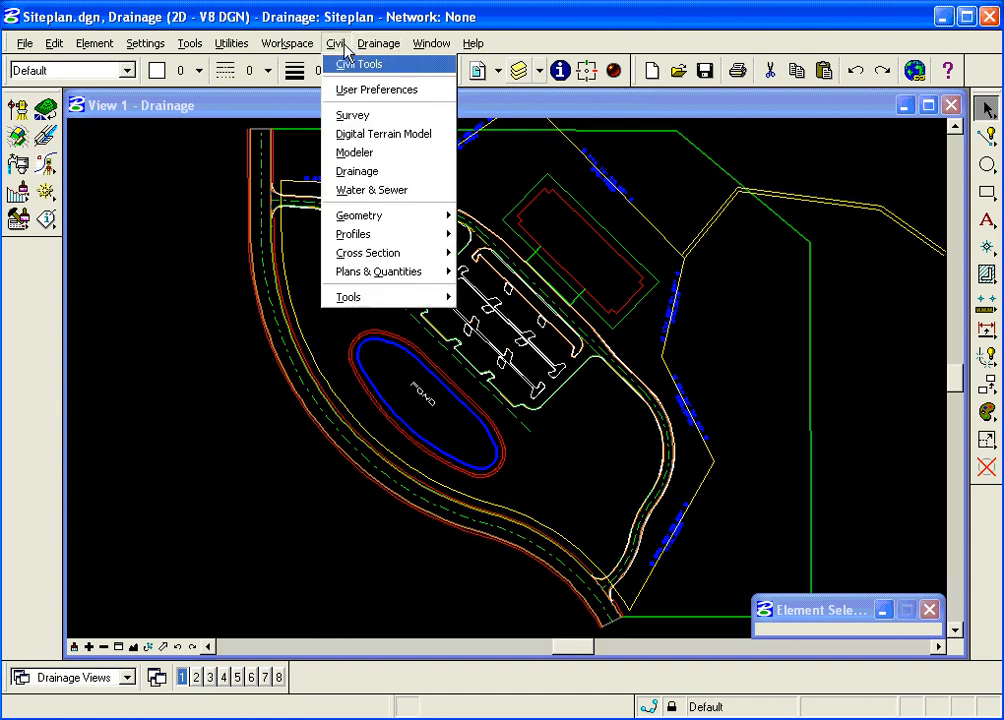
pyautogui.click(357, 153)
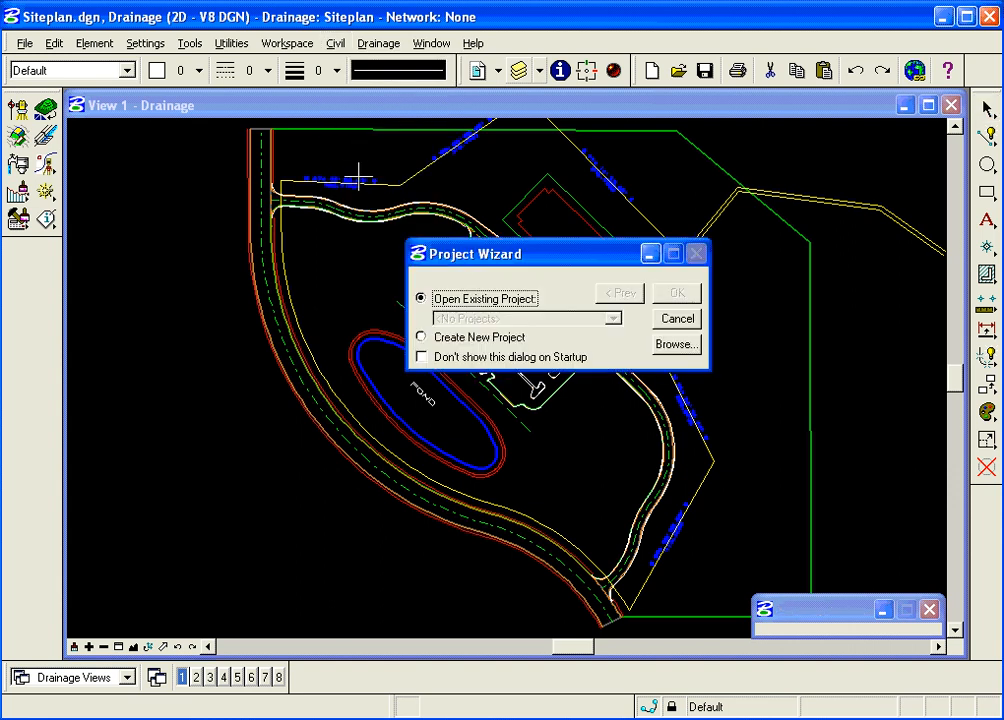
pyautogui.moveTo(469, 251); pyautogui.dragTo(435, 241)
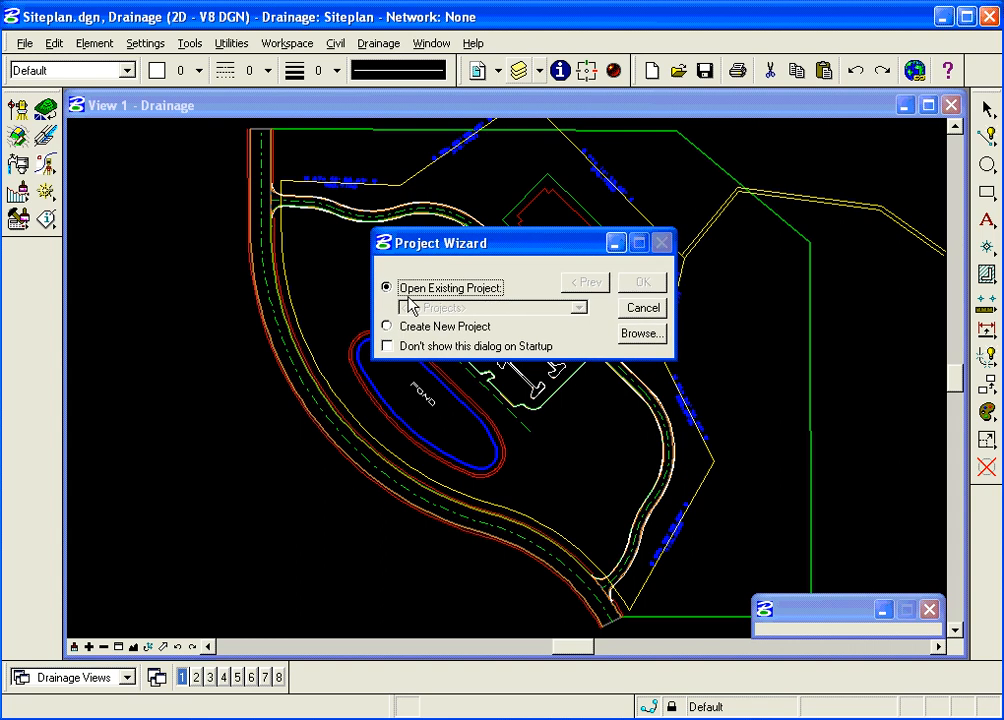
pyautogui.click(640, 336)
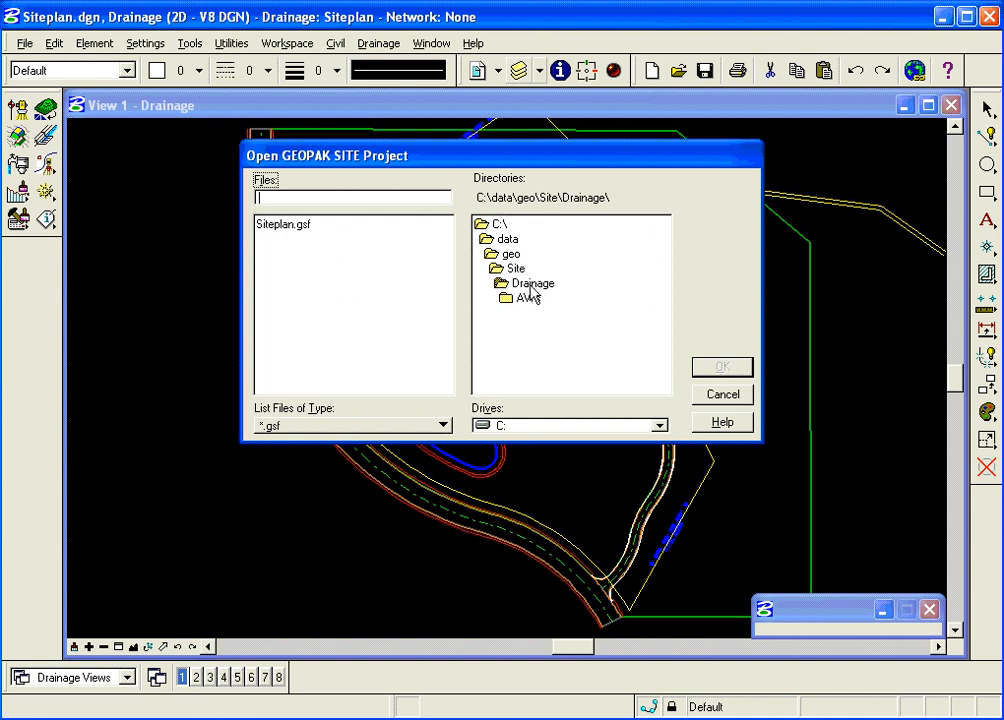
pyautogui.click(300, 224)
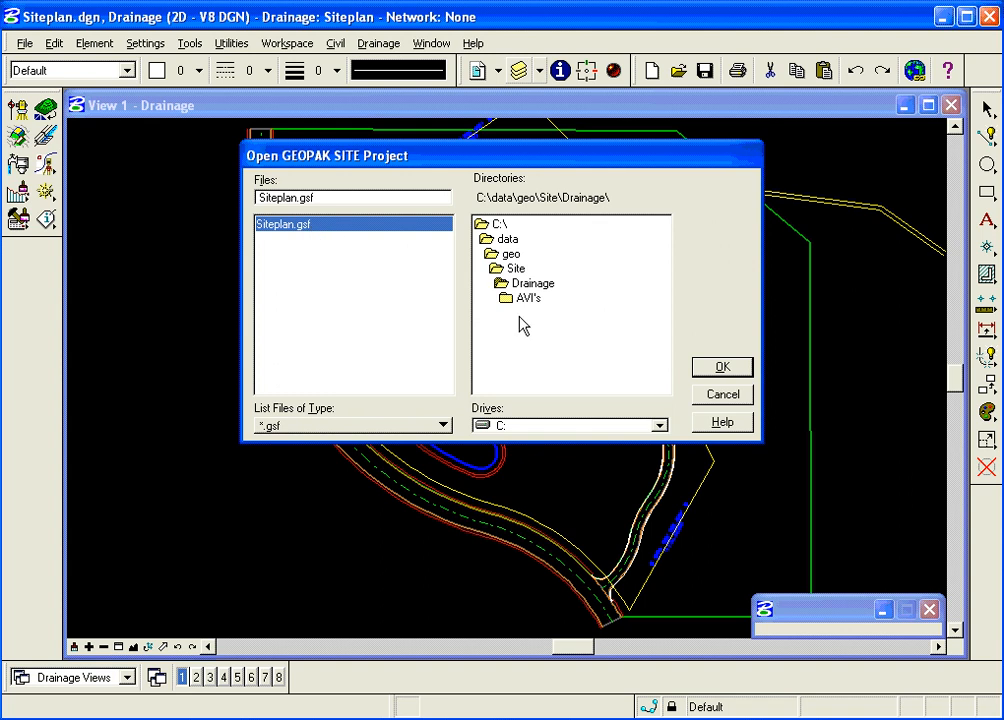
pyautogui.click(722, 369)
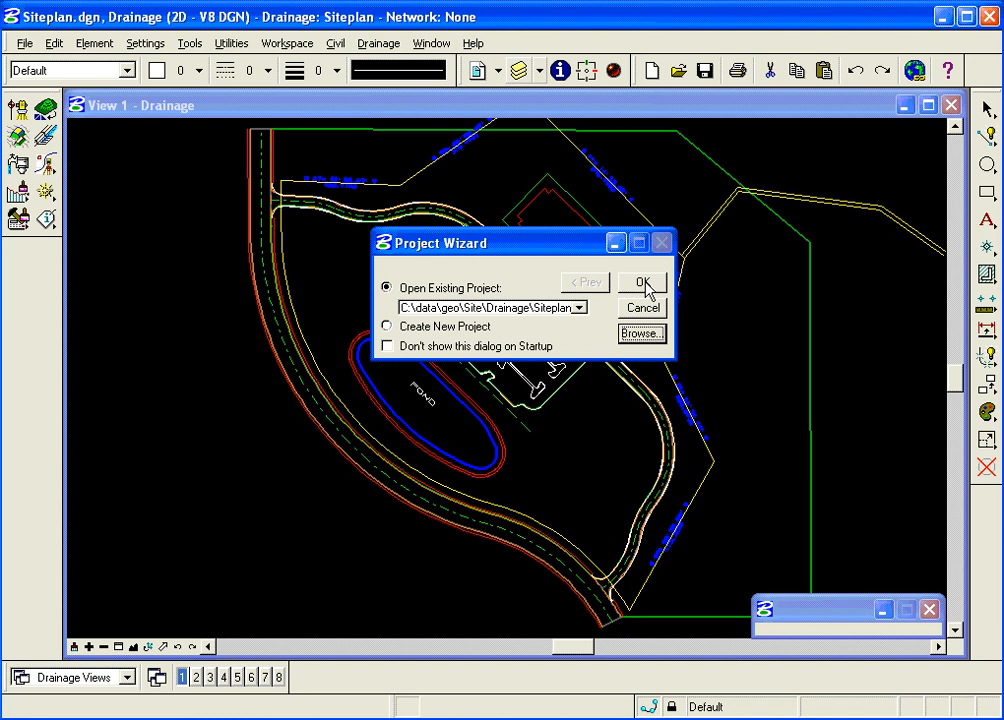
pyautogui.click(644, 283)
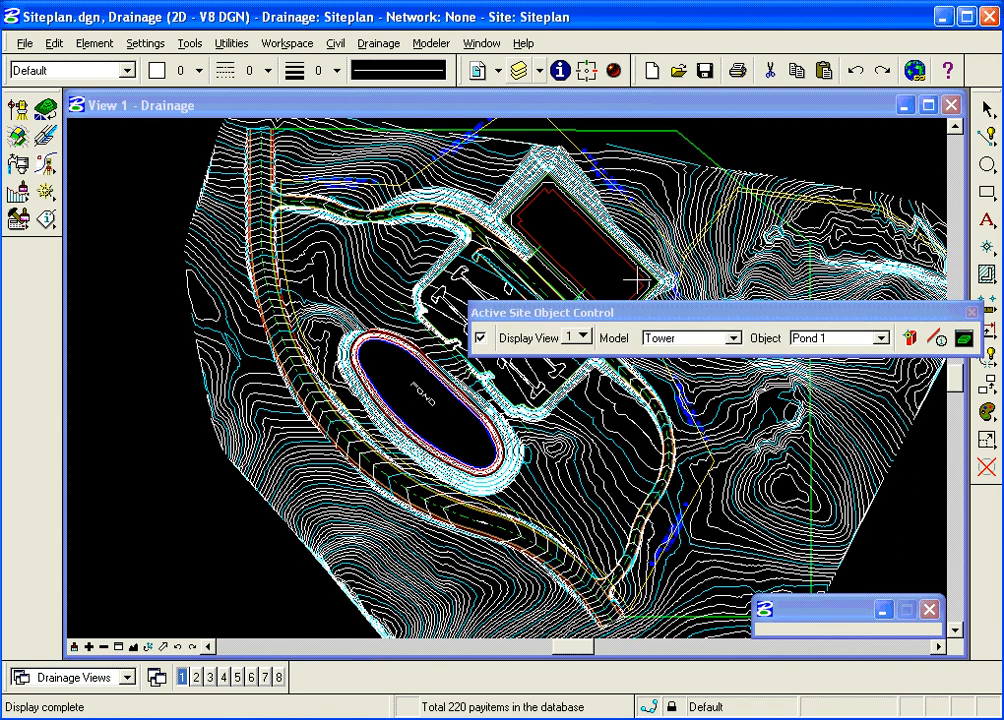
pyautogui.moveTo(630, 312); pyautogui.dragTo(417, 143)
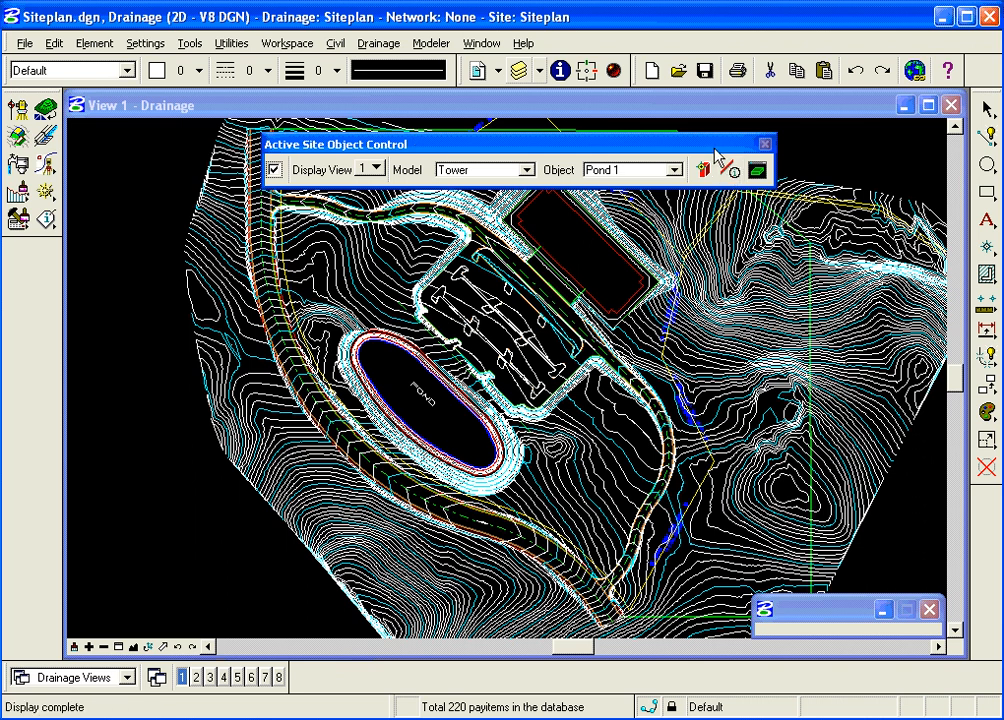
# Open the DTM drainage tools and choose the Delineate All Watersheds option.
pyautogui.click(393, 47)
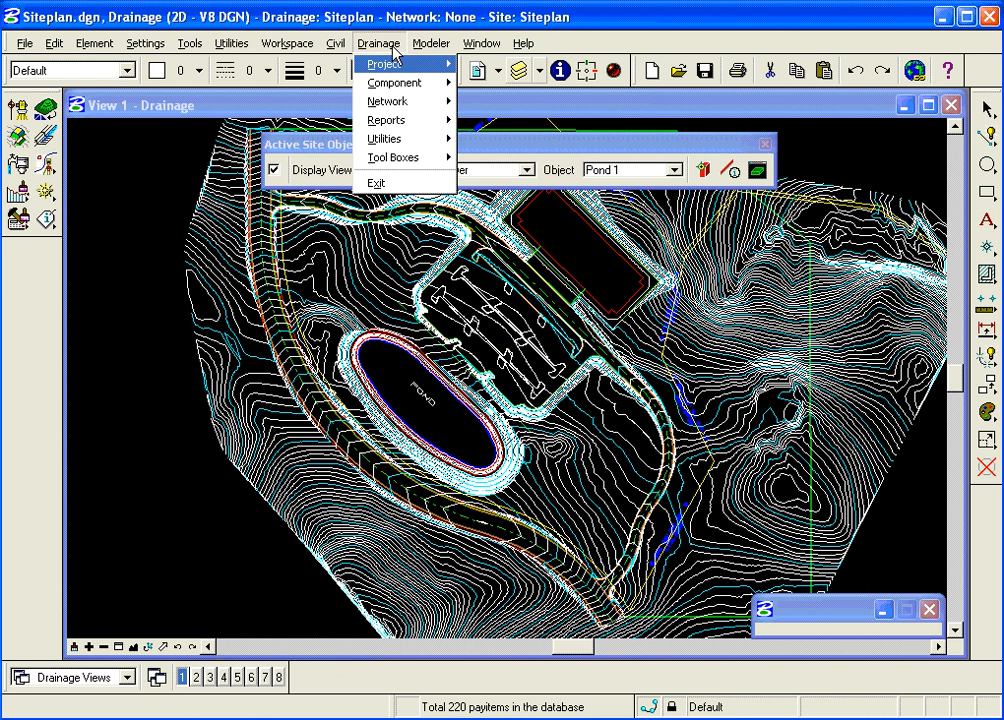
pyautogui.moveTo(390, 142)
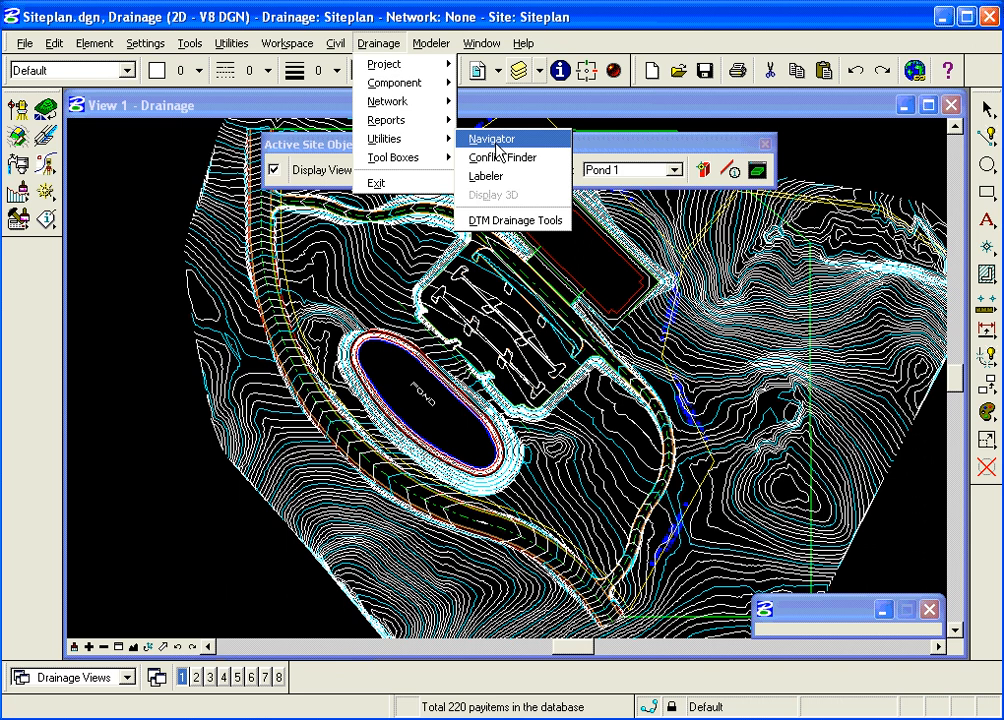
pyautogui.click(518, 227)
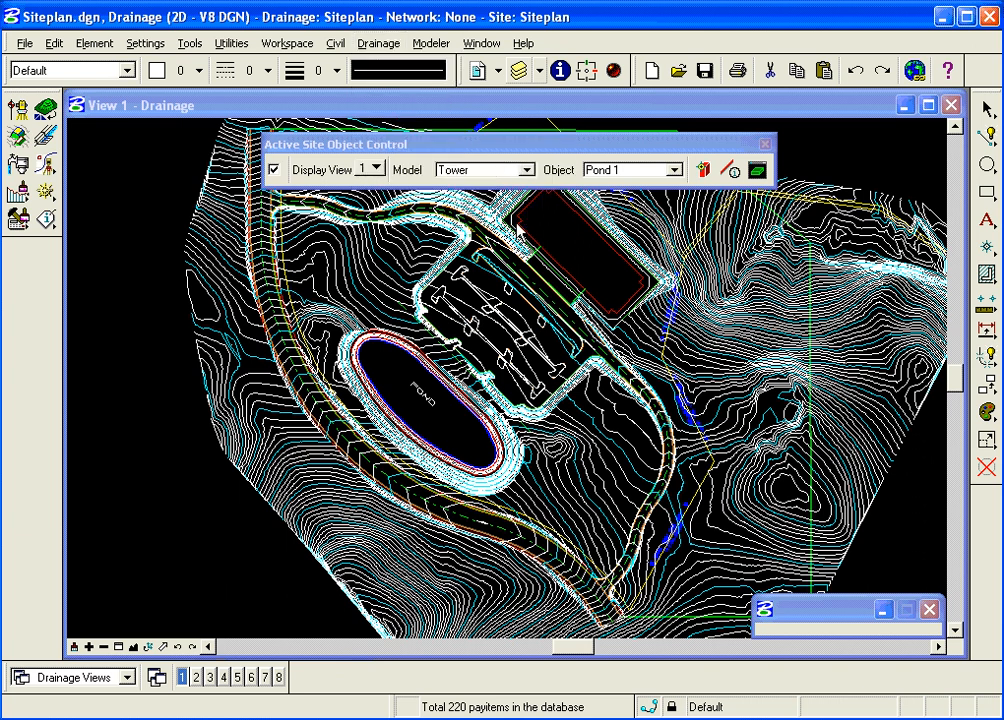
pyautogui.moveTo(613, 350); pyautogui.dragTo(247, 242)
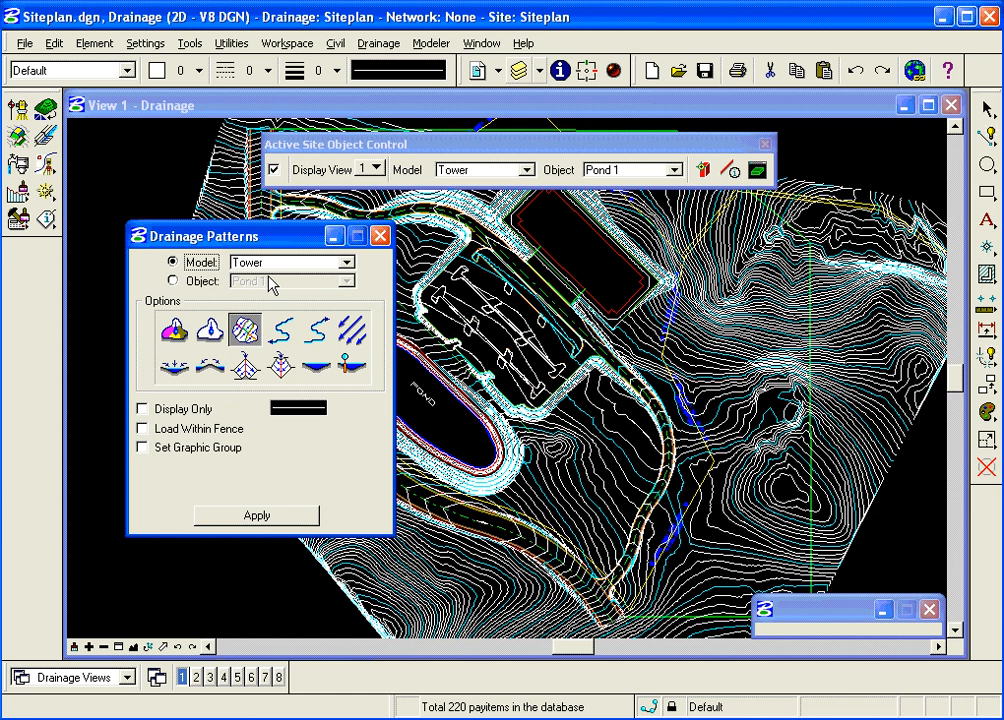
pyautogui.click(180, 335)
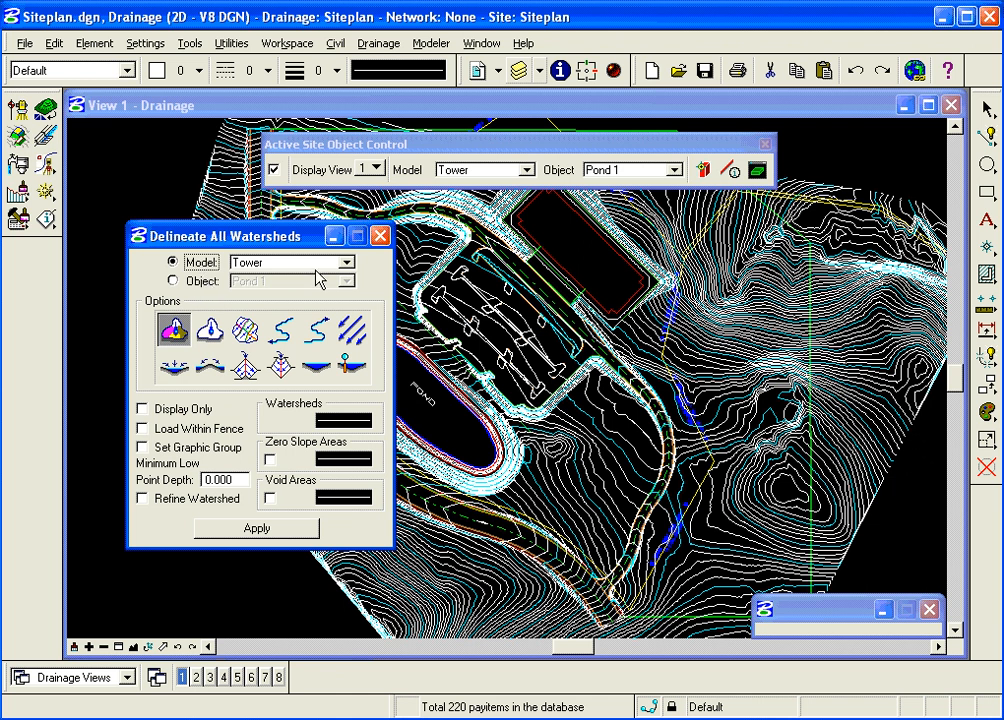
pyautogui.click(346, 263)
pyautogui.click(347, 264)
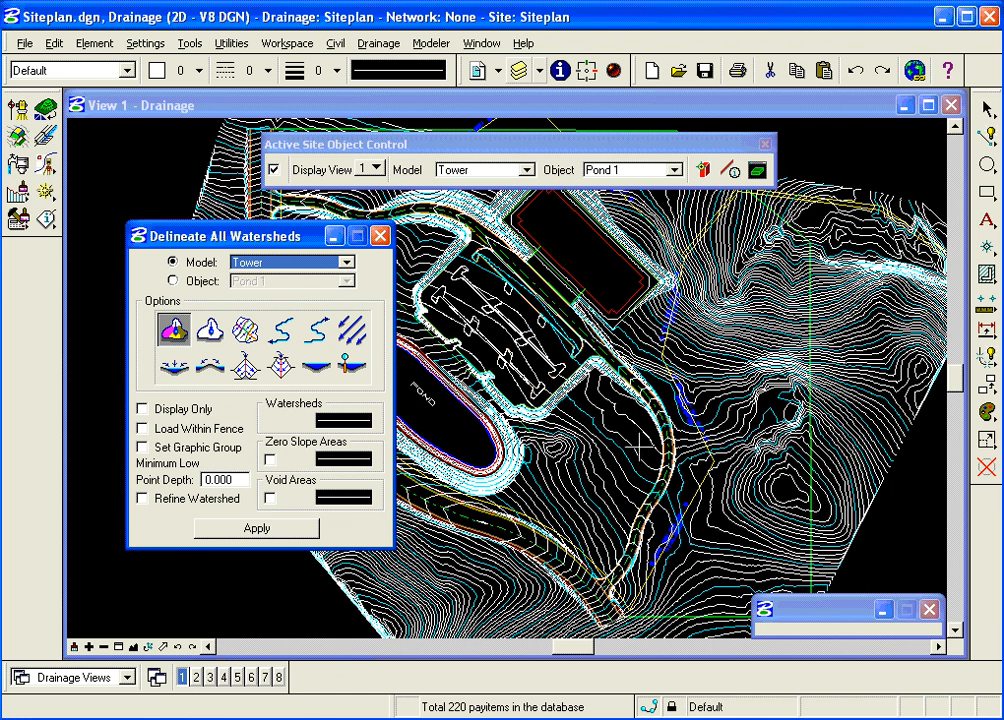
pyautogui.click(174, 281)
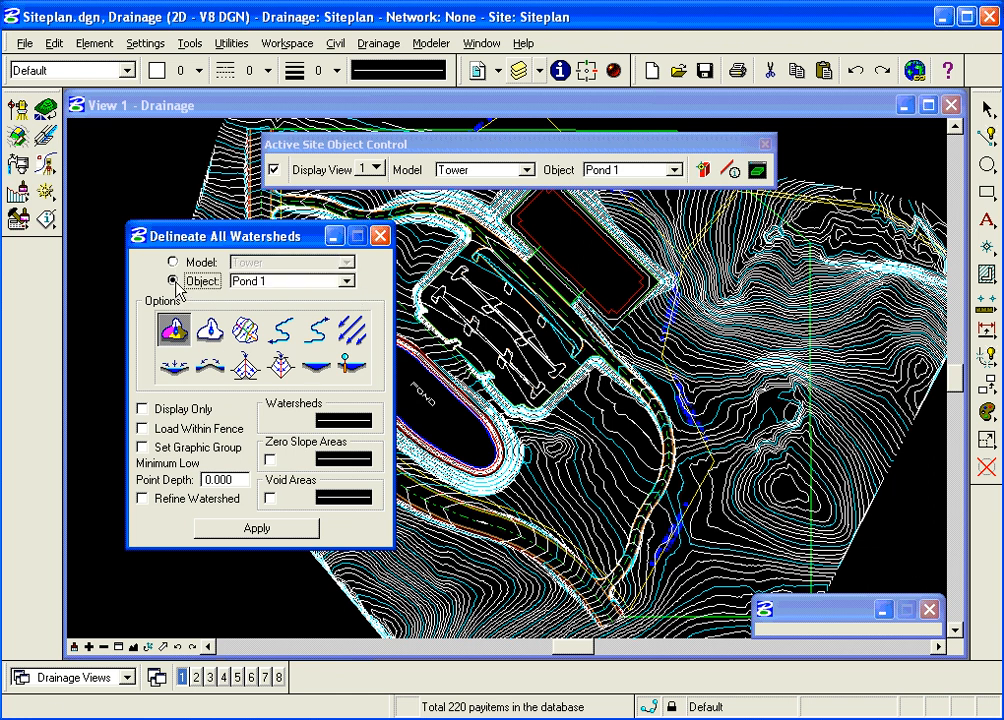
pyautogui.click(349, 283)
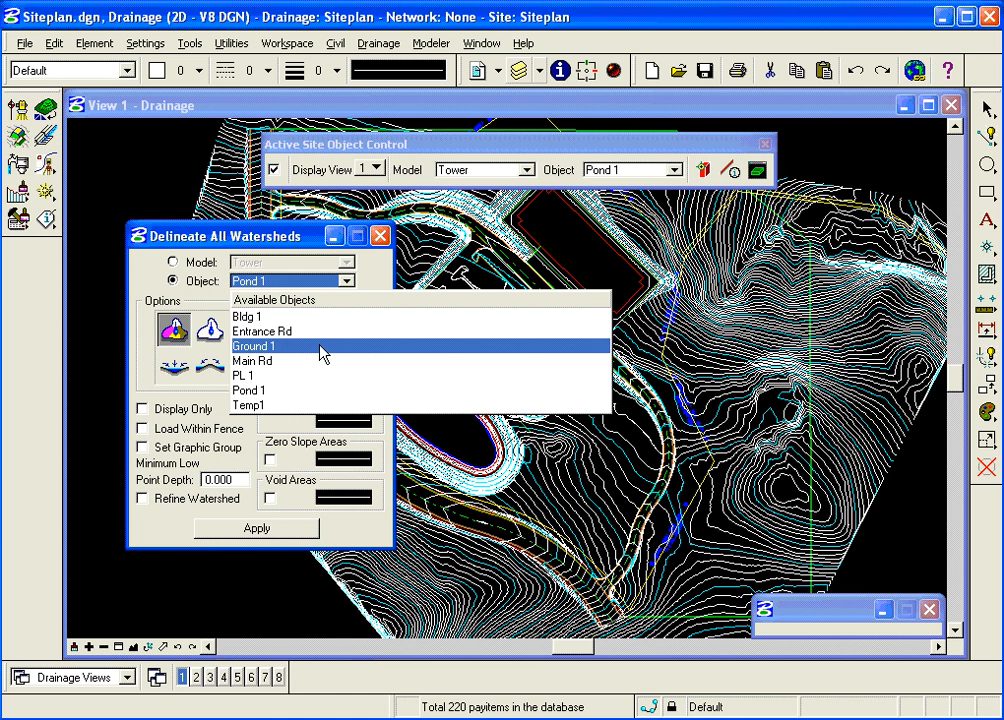
pyautogui.click(173, 262)
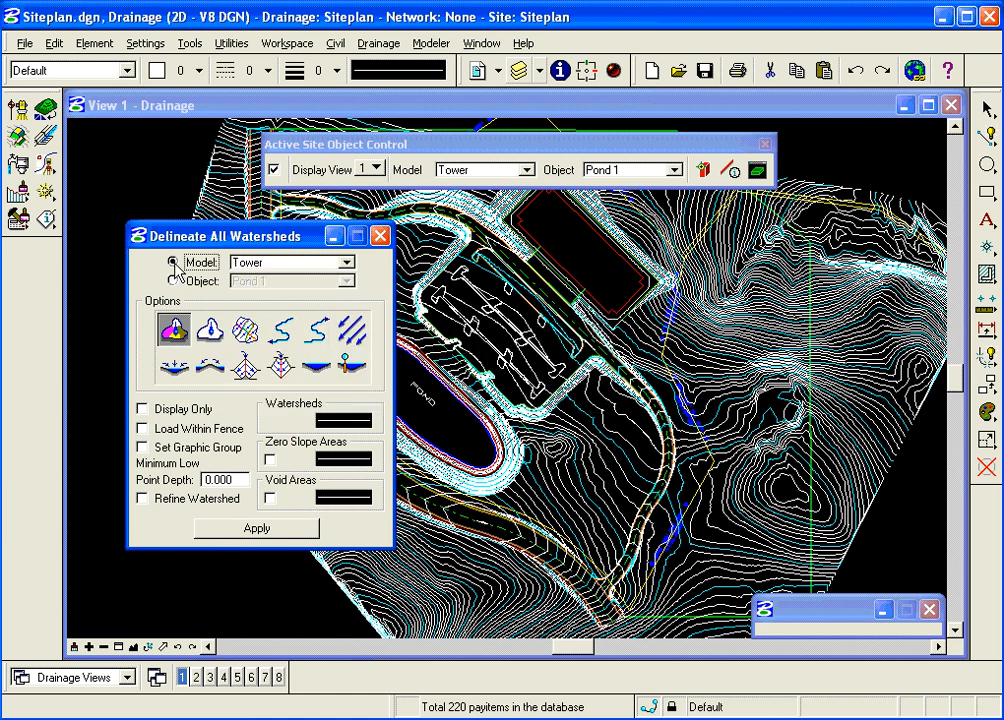
# Set the drainage analysis to use the parking lot object PL 1 instead of the whole model.
pyautogui.click(118, 647)
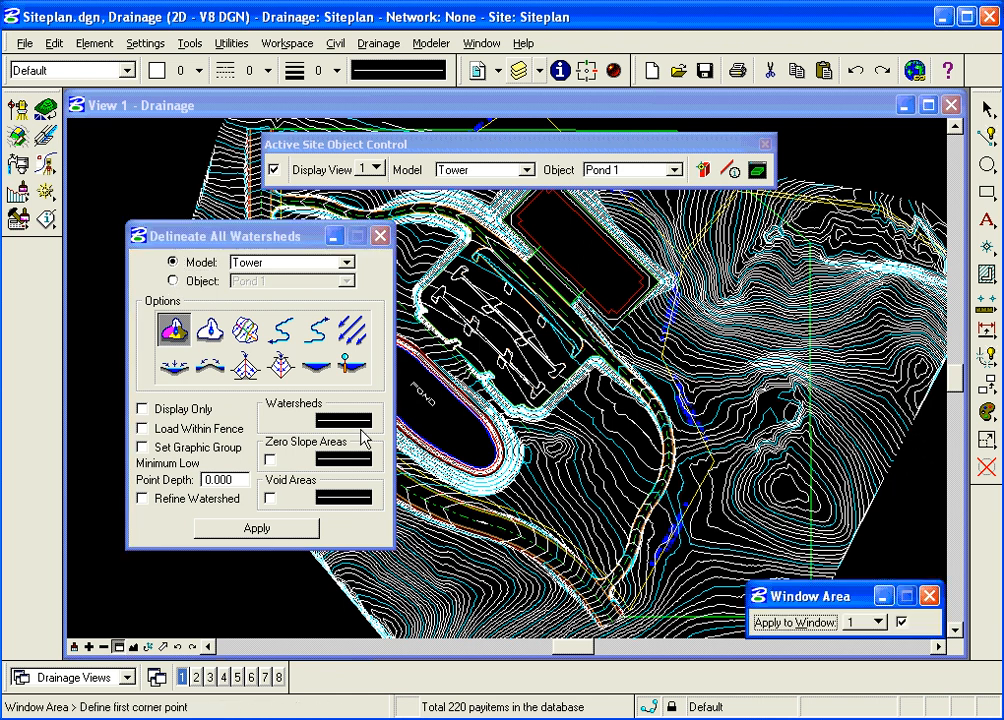
pyautogui.click(412, 232)
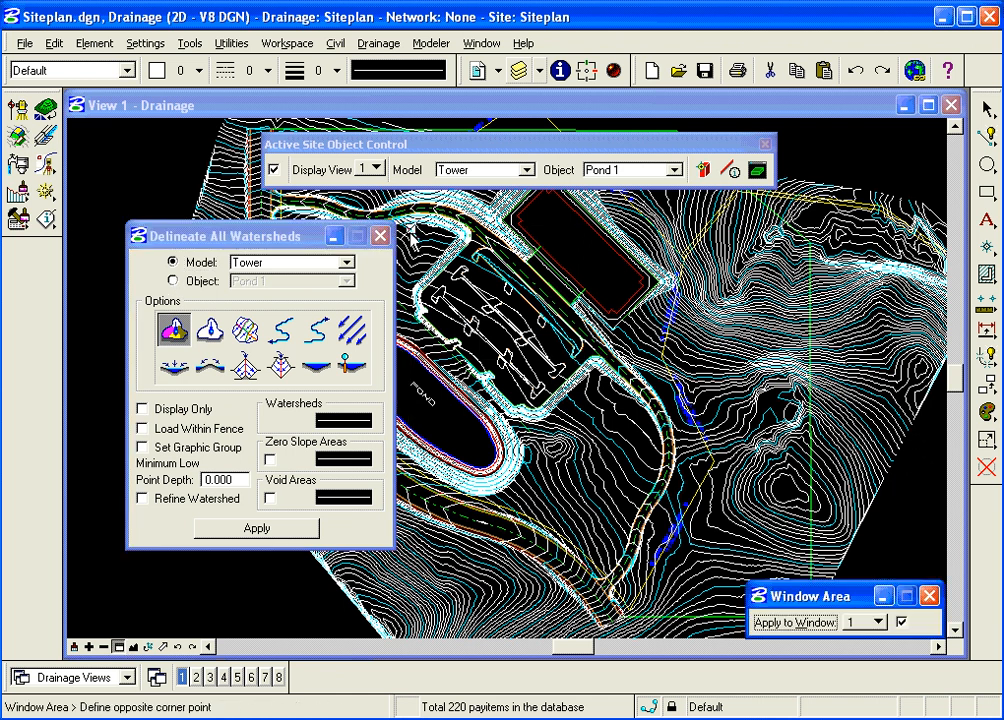
pyautogui.click(543, 420)
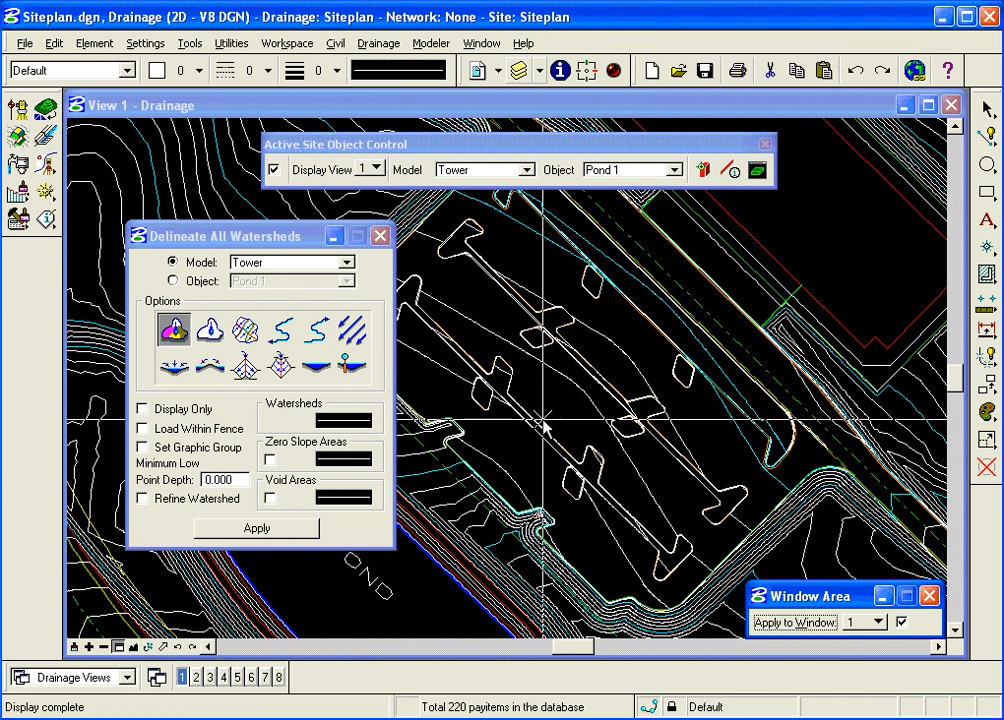
pyautogui.rightClick(527, 403)
pyautogui.moveTo(240, 228); pyautogui.dragTo(182, 135)
pyautogui.click(118, 187)
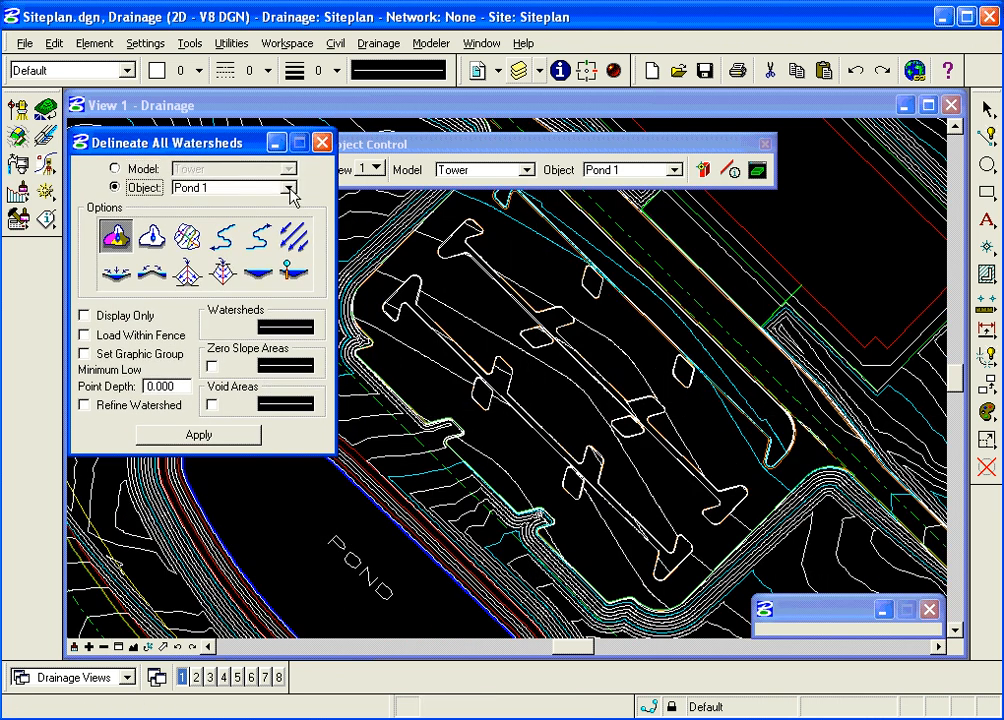
pyautogui.click(289, 187)
pyautogui.click(282, 283)
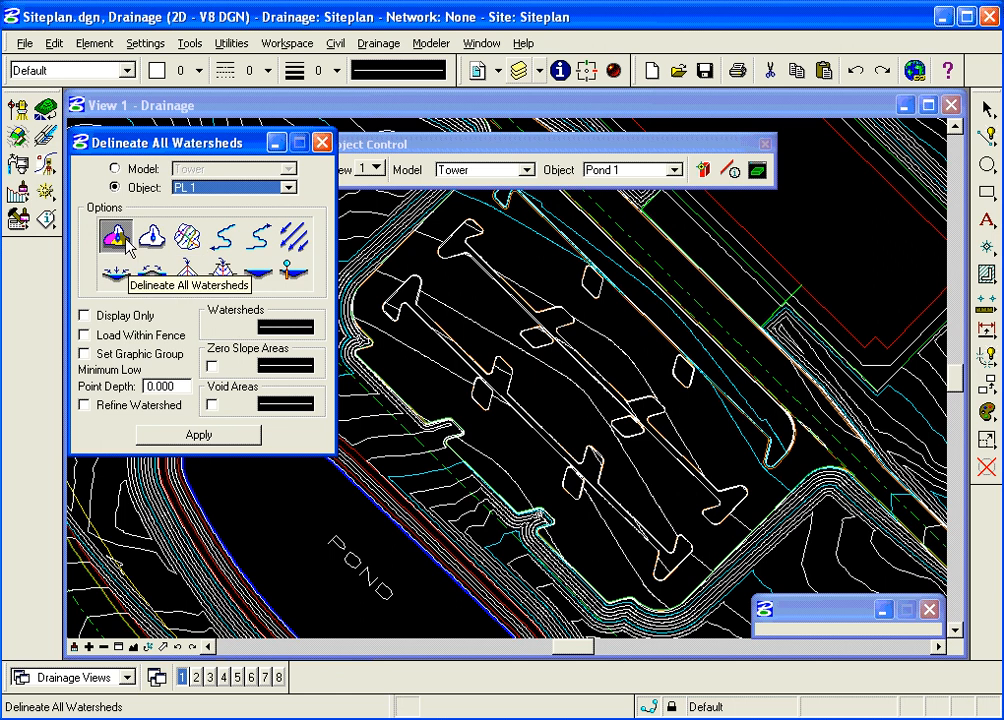
# Run display-only downstream traces on object PL 1 from three points spread across the parking lot.
pyautogui.click(222, 248)
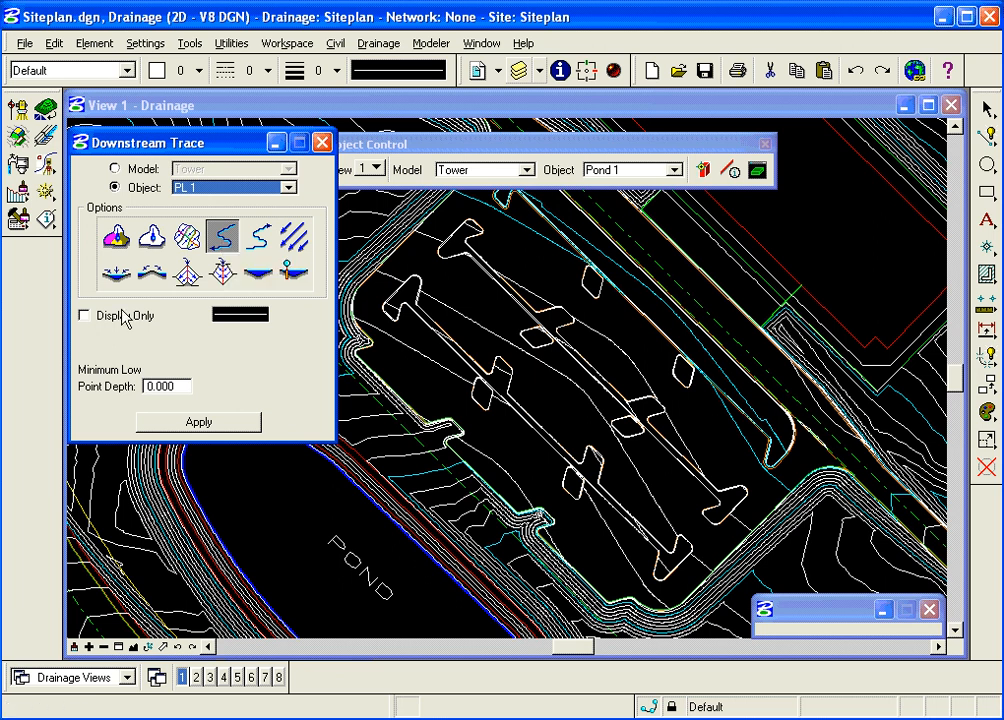
pyautogui.click(85, 316)
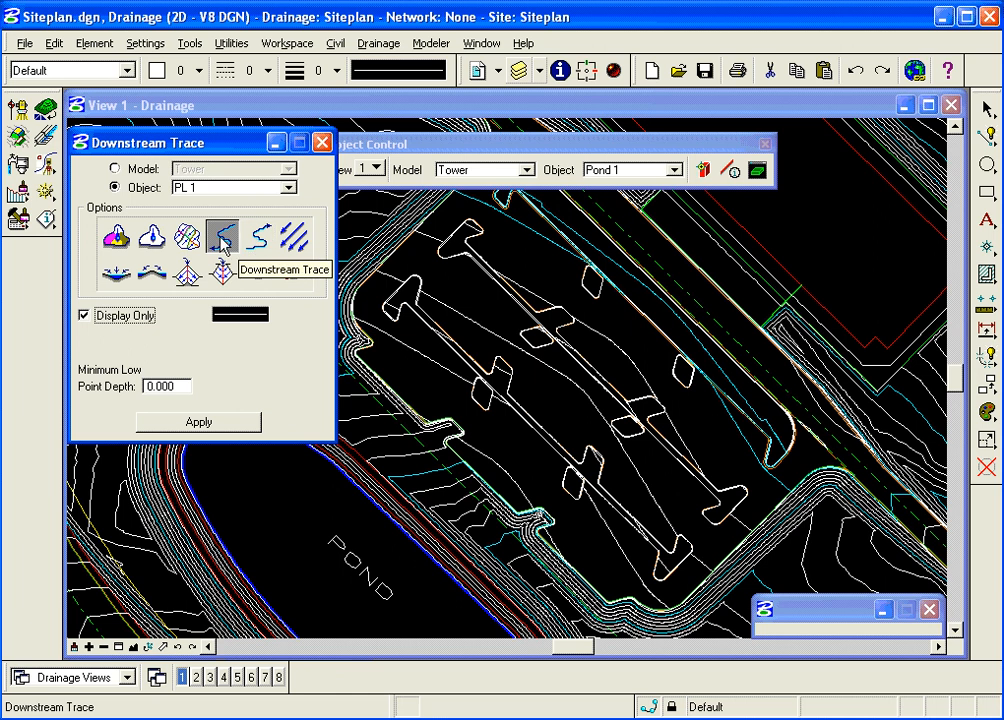
pyautogui.click(200, 420)
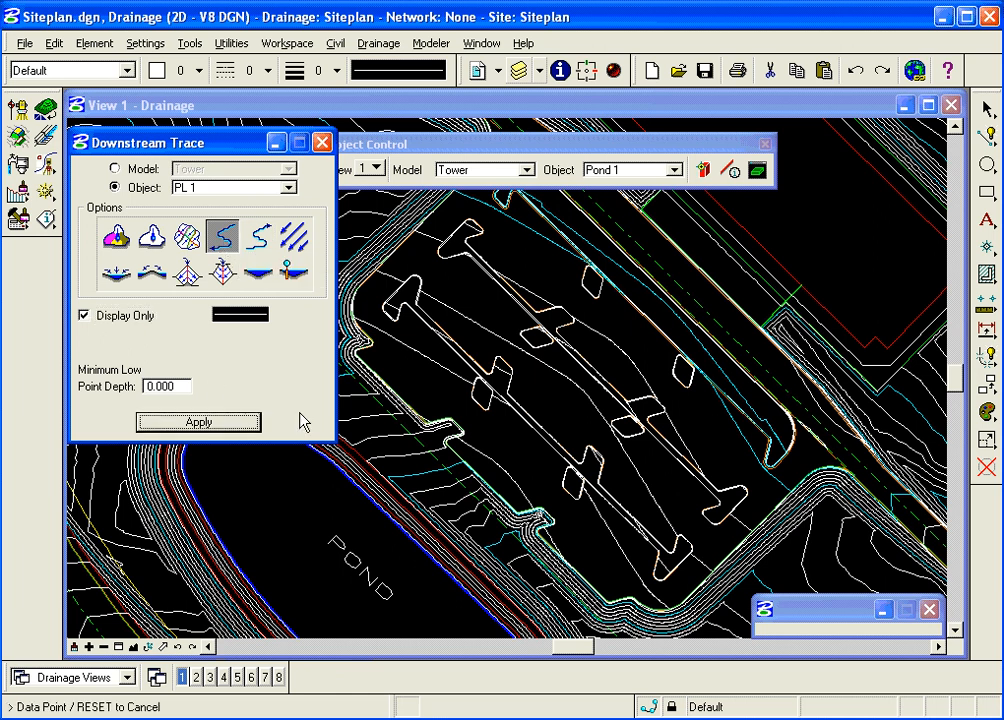
pyautogui.click(424, 399)
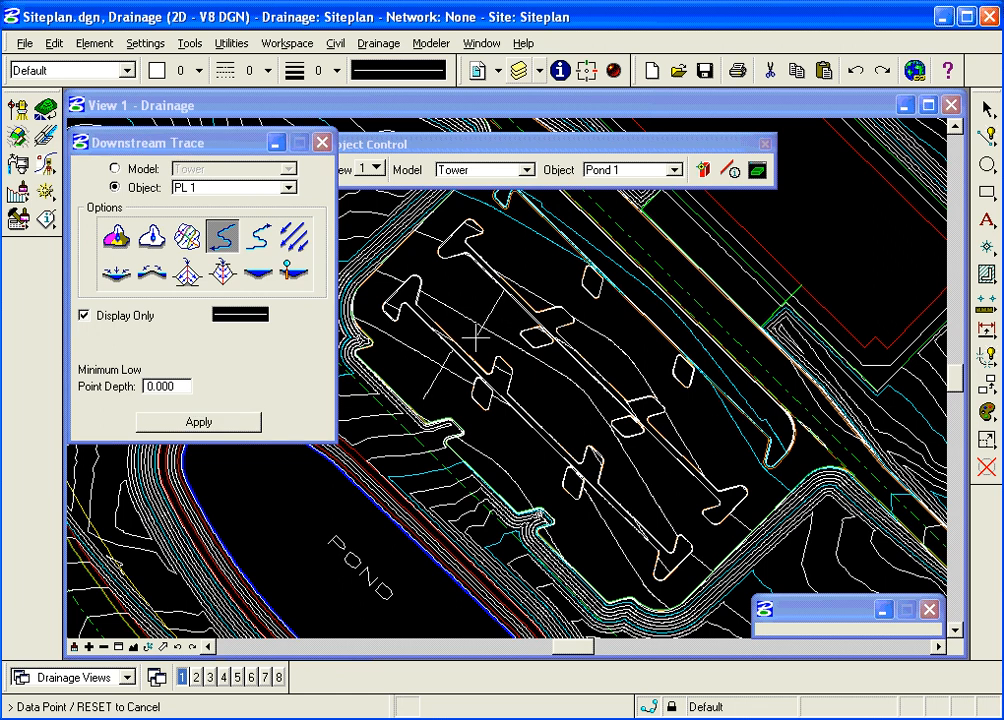
pyautogui.click(542, 282)
pyautogui.click(501, 476)
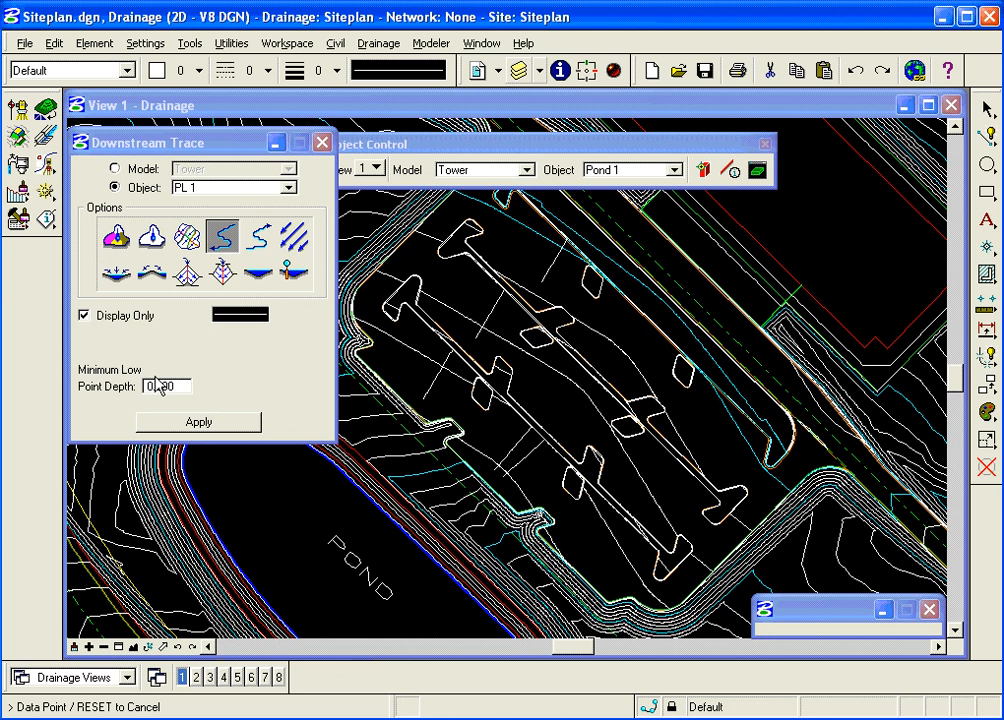
# Show the surface ponds on object PL 1 as display-only graphics.
pyautogui.click(295, 238)
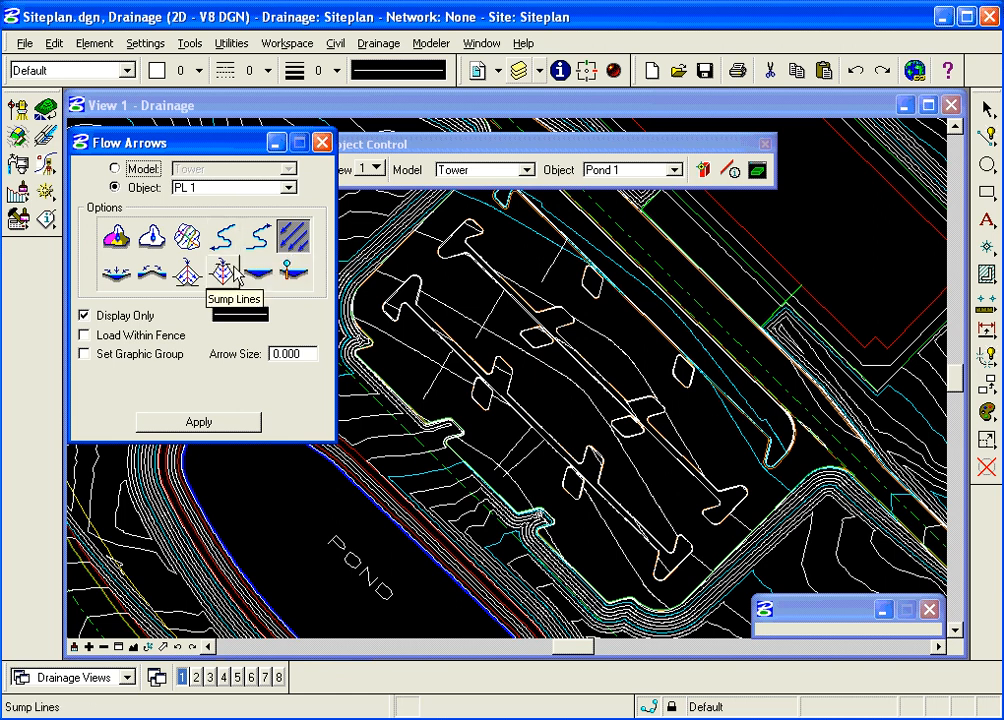
pyautogui.click(259, 271)
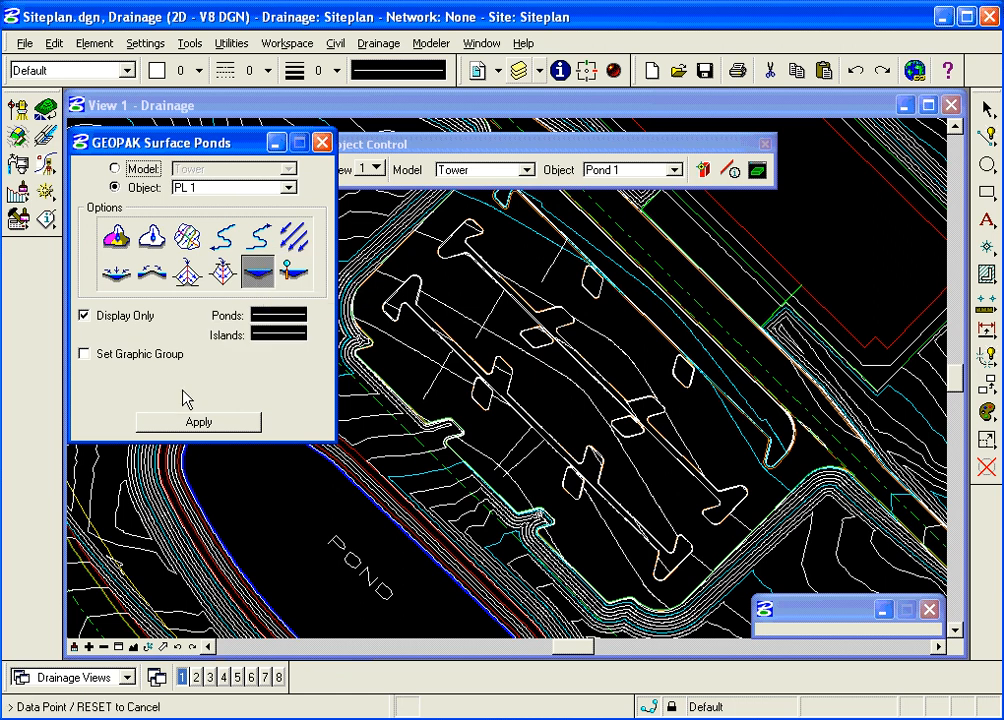
pyautogui.click(195, 426)
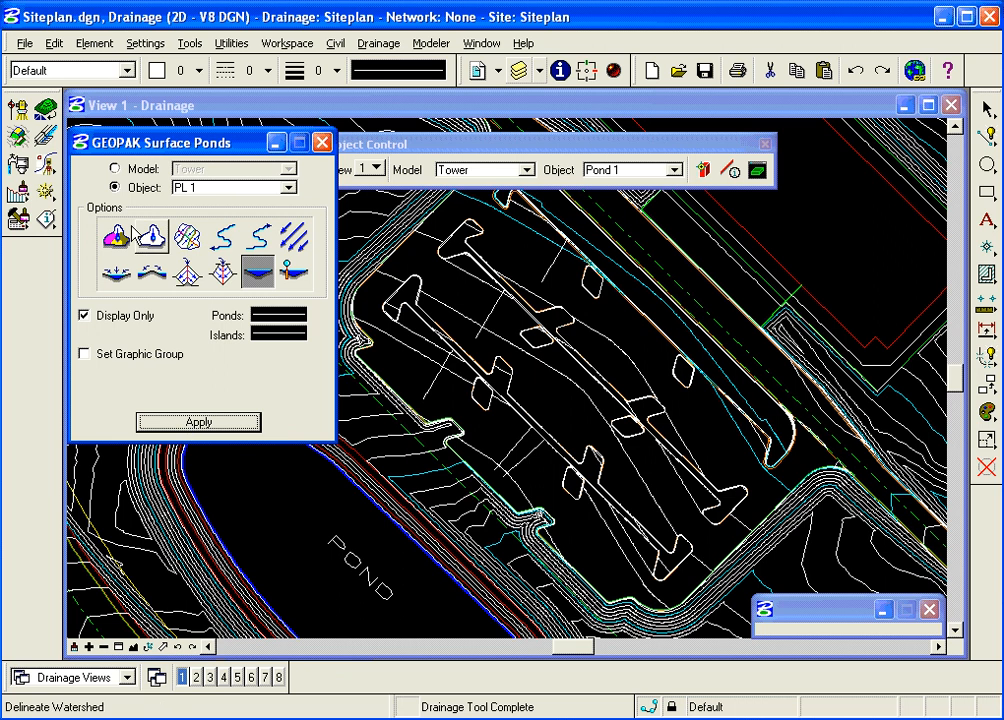
# Redisplay the PL 1 surface ponds with Fill enabled in View 1, and turn Fill back off.
pyautogui.click(77, 104)
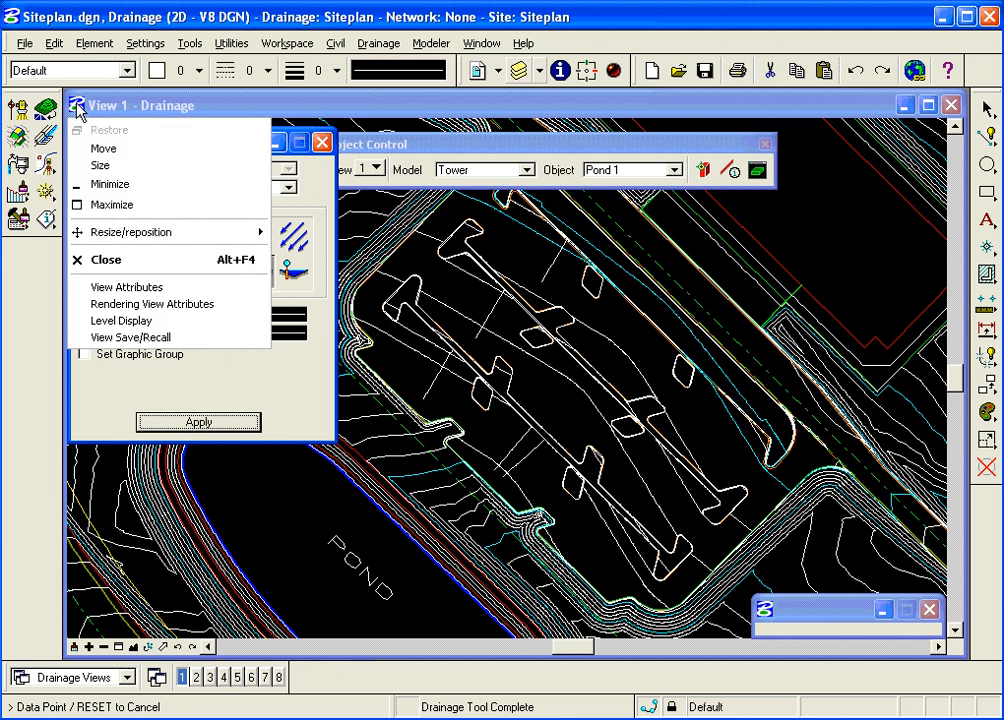
pyautogui.click(104, 296)
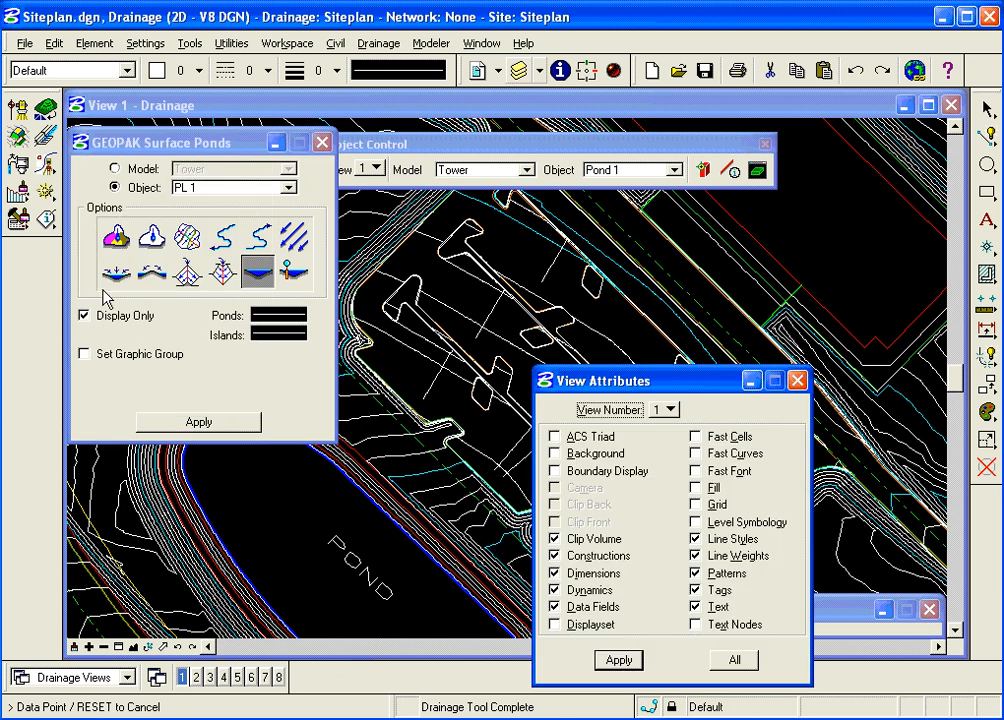
pyautogui.click(695, 487)
pyautogui.click(624, 661)
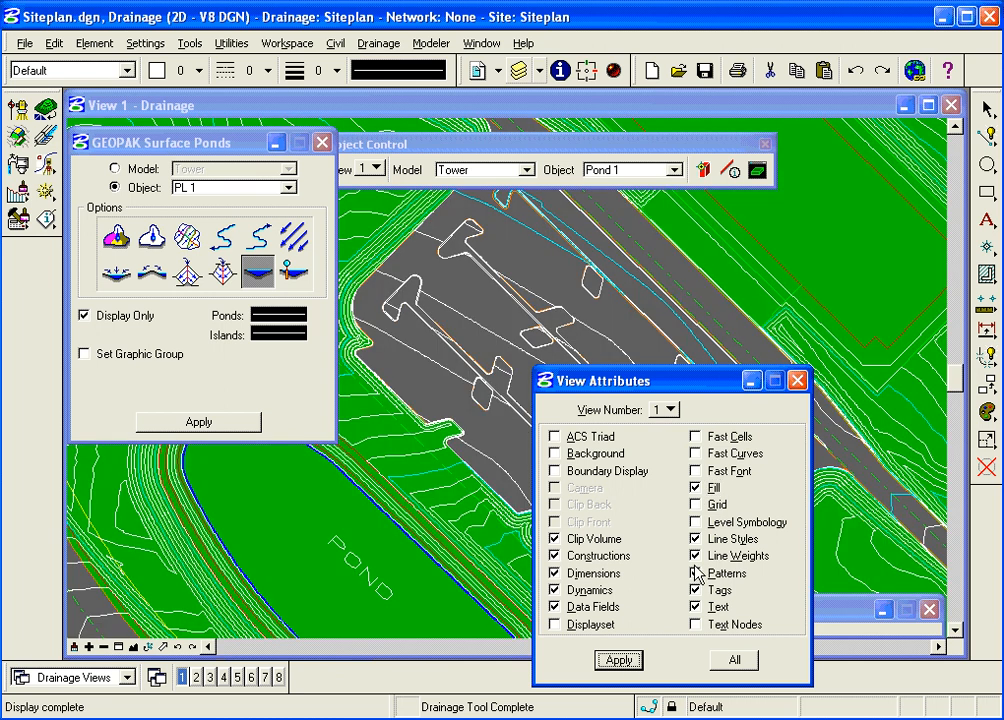
pyautogui.click(199, 423)
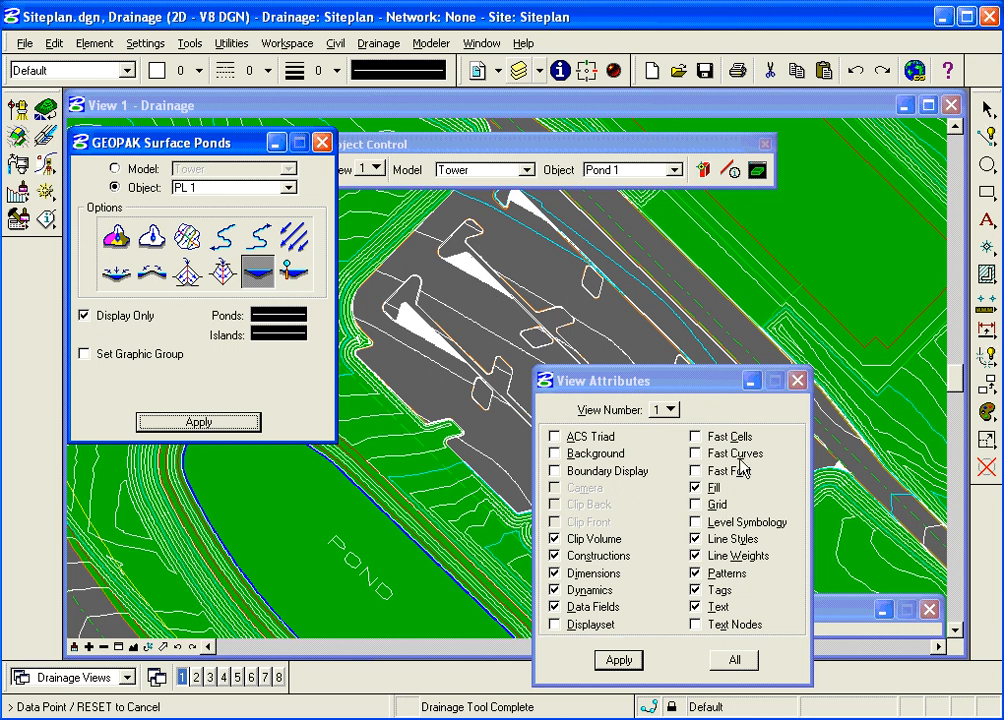
pyautogui.click(697, 487)
pyautogui.click(619, 660)
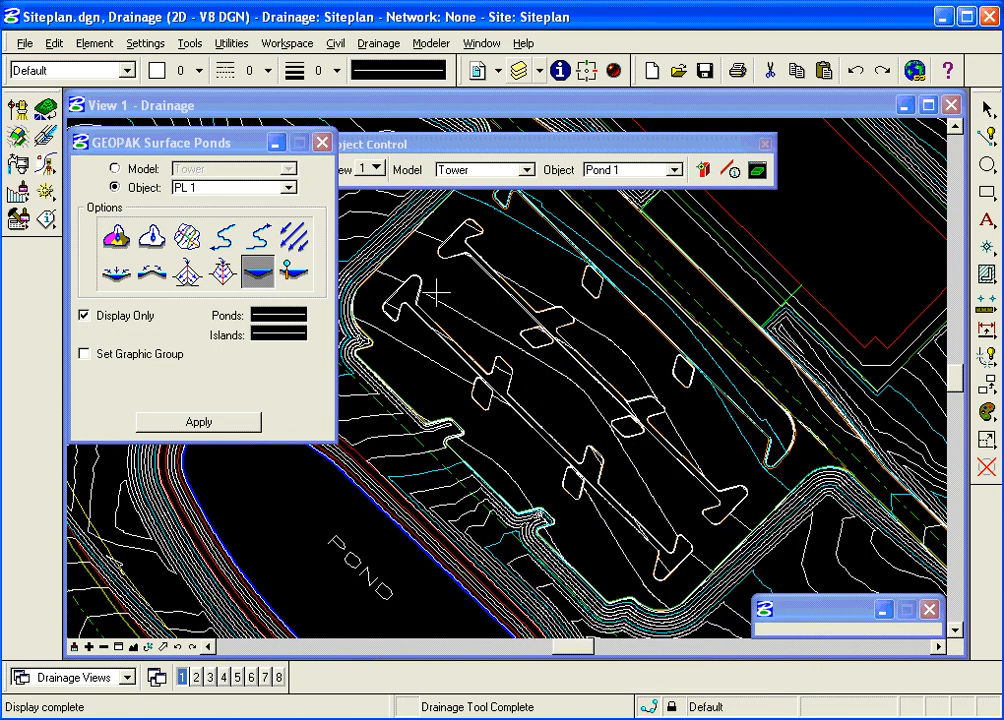
# Run a display-only pond analysis on object PL 1, with volume in cubic feet, at a point beside the westernmost parking island.
pyautogui.click(295, 272)
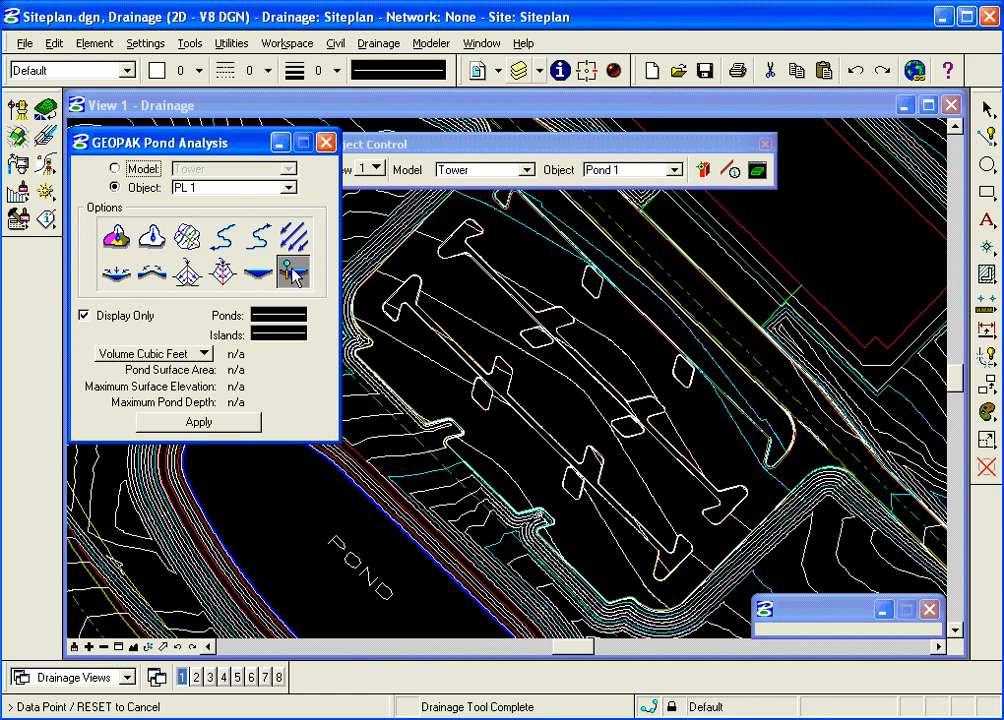
pyautogui.click(197, 353)
pyautogui.click(205, 355)
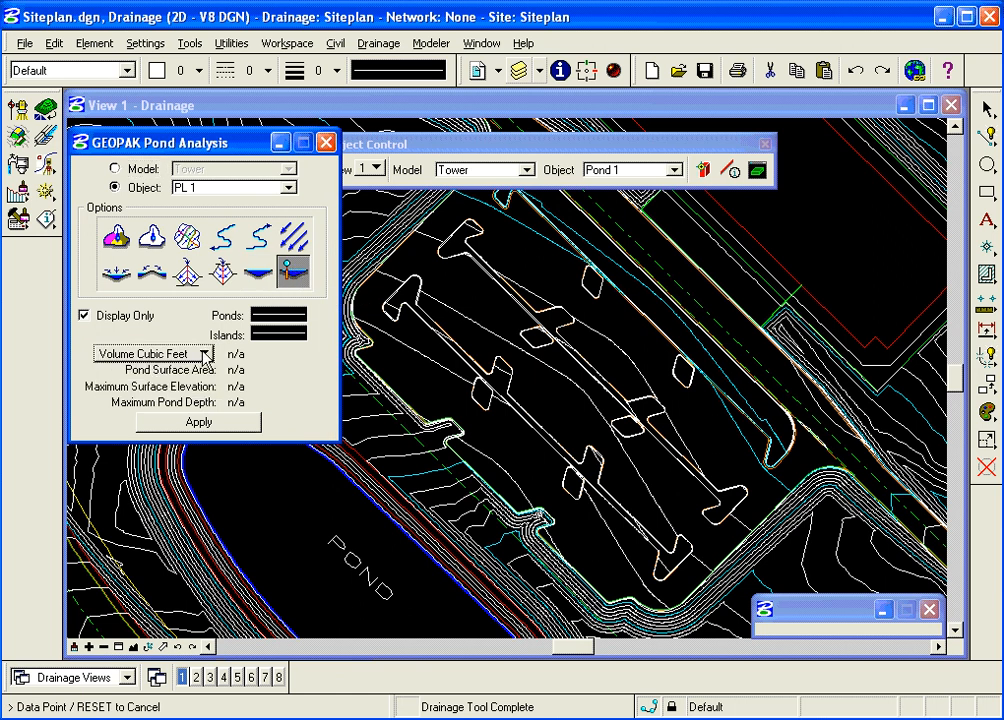
pyautogui.click(202, 426)
pyautogui.click(413, 386)
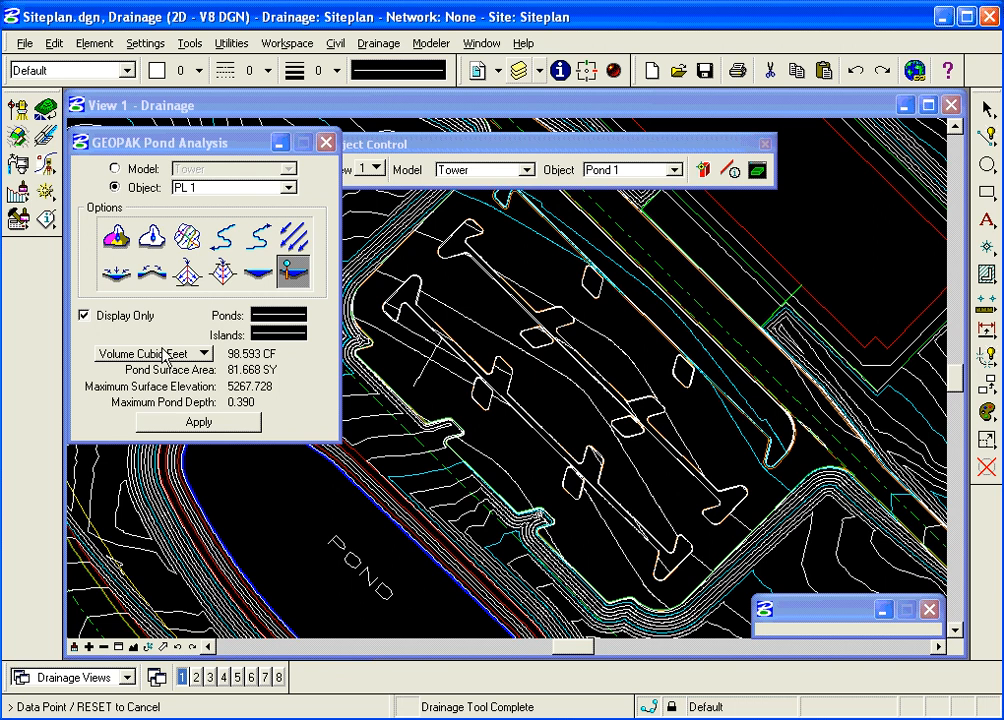
# Switch to delineating low points, clear the temporary pond graphics, and set the low point feature's level to LowPoints.
pyautogui.click(117, 276)
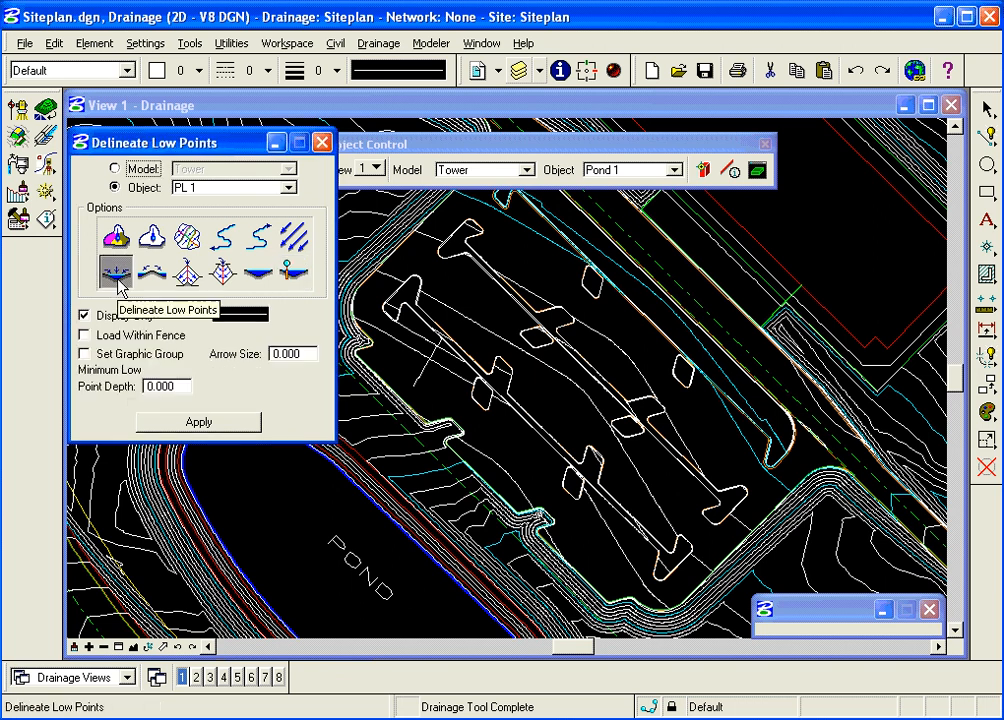
pyautogui.click(75, 648)
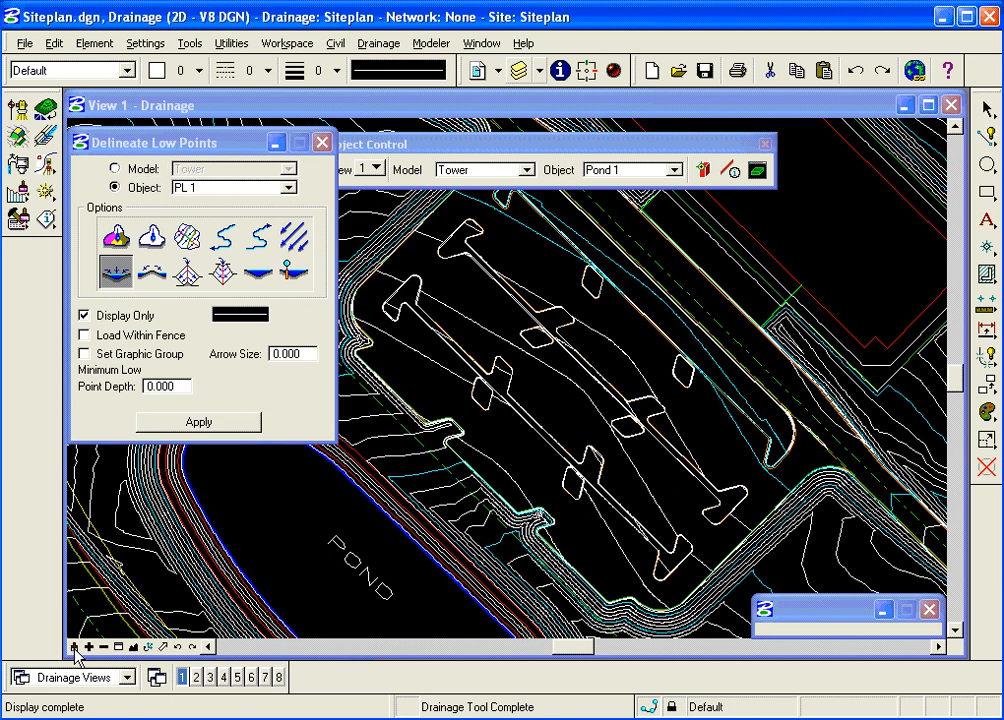
pyautogui.click(238, 318)
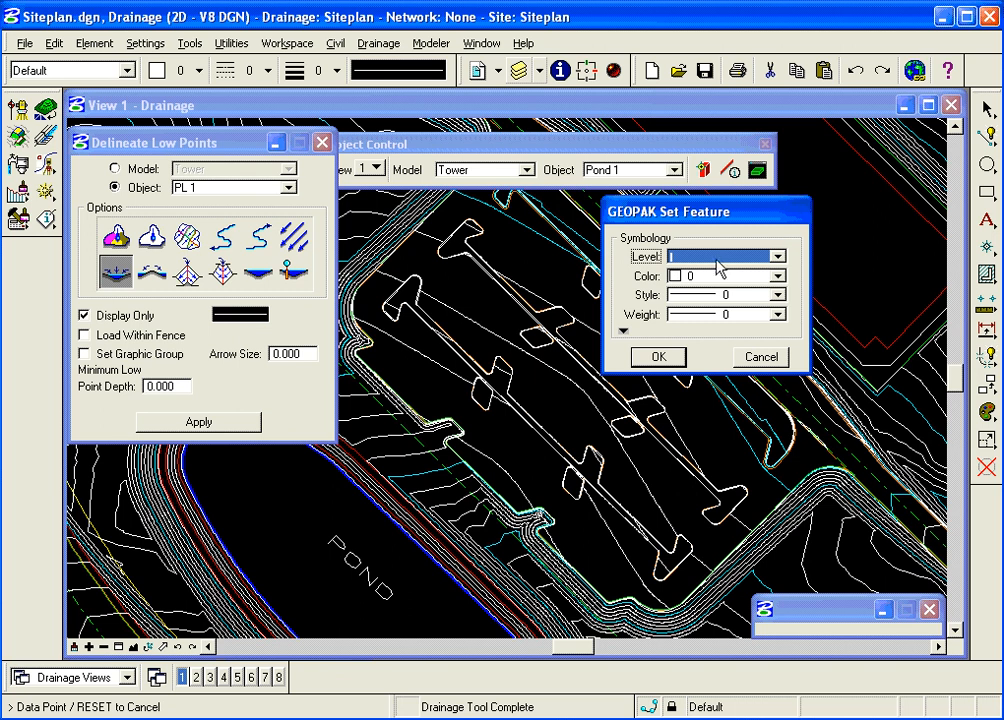
pyautogui.click(777, 256)
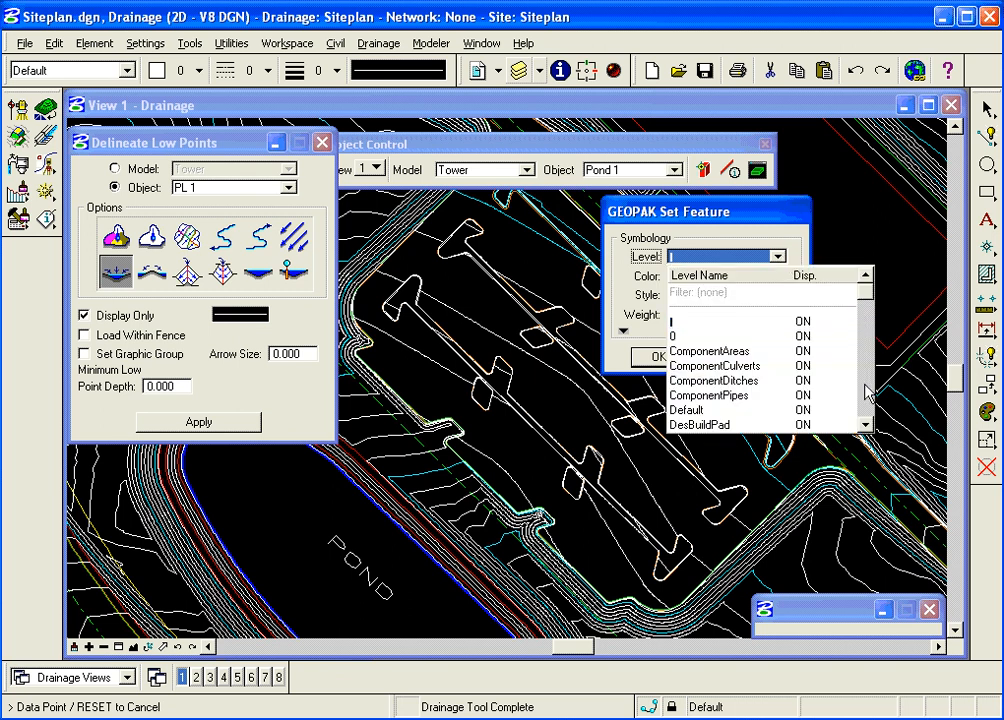
pyautogui.scroll(-10, 866, 404)
pyautogui.scroll(-15, 866, 404)
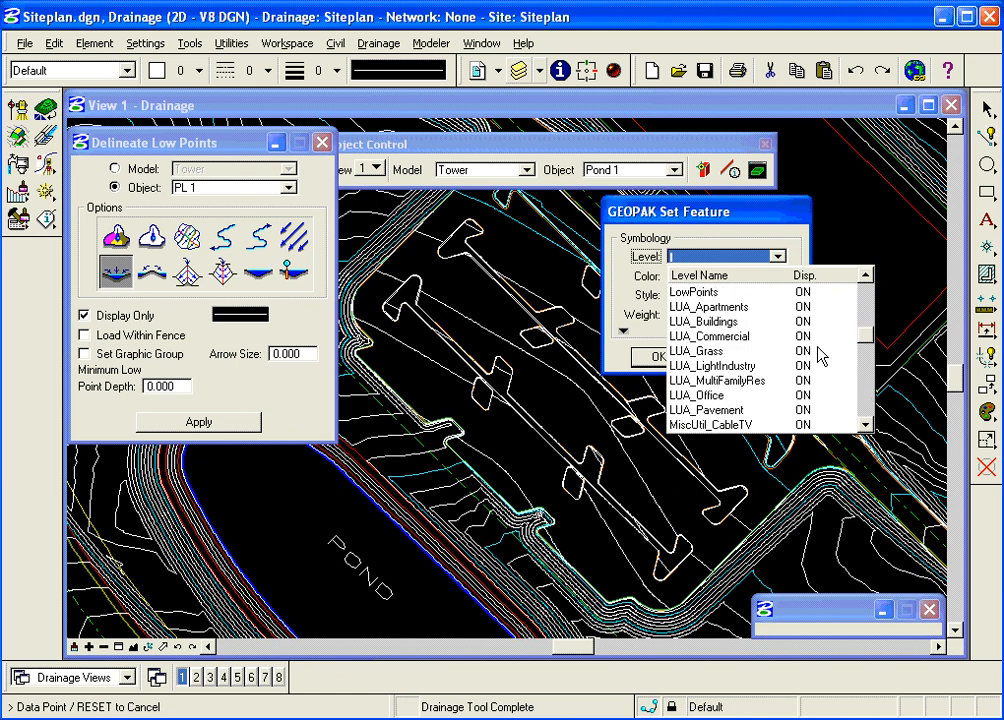
pyautogui.click(700, 292)
# Set the low point feature's color, style and weight to ByLevel and accept the symbology.
pyautogui.click(777, 276)
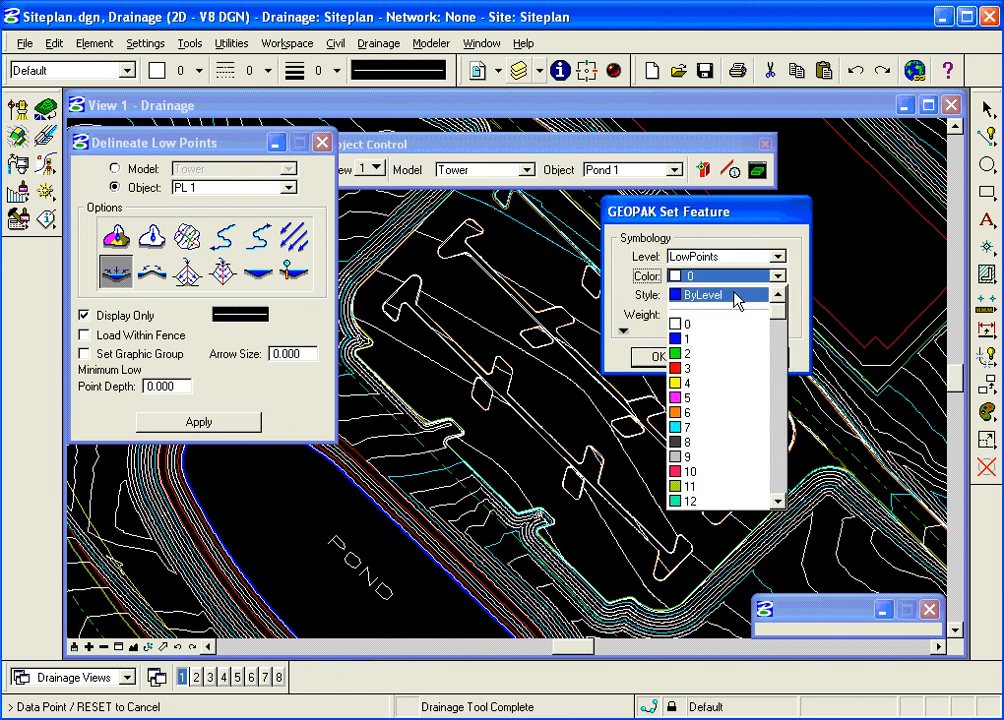
pyautogui.click(740, 296)
pyautogui.click(777, 295)
pyautogui.click(773, 322)
pyautogui.click(777, 314)
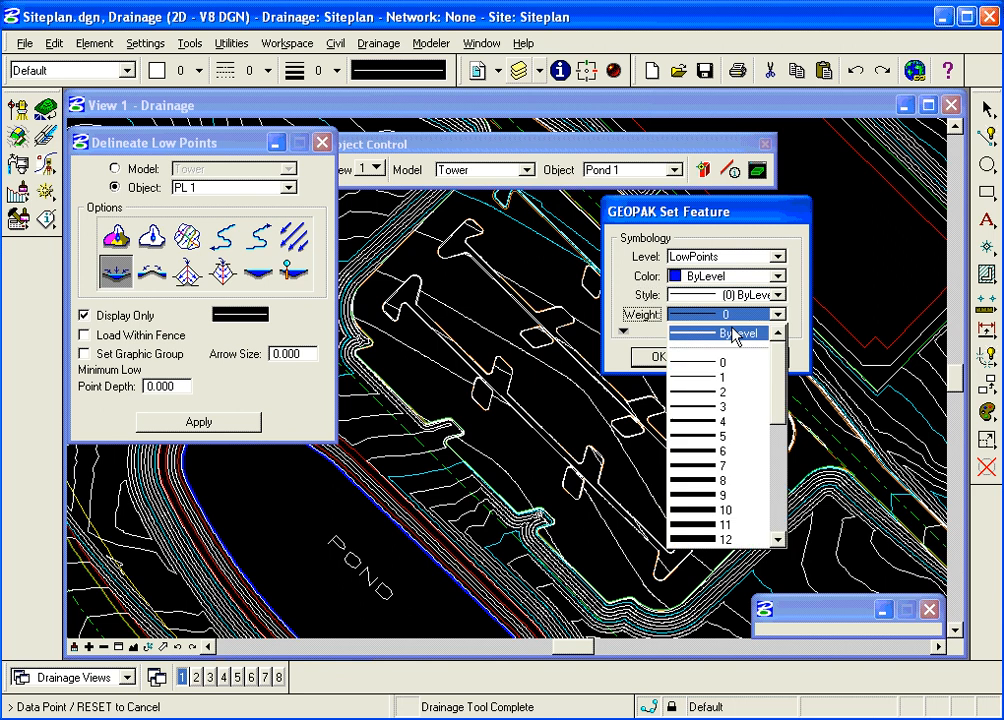
pyautogui.click(717, 332)
pyautogui.click(658, 357)
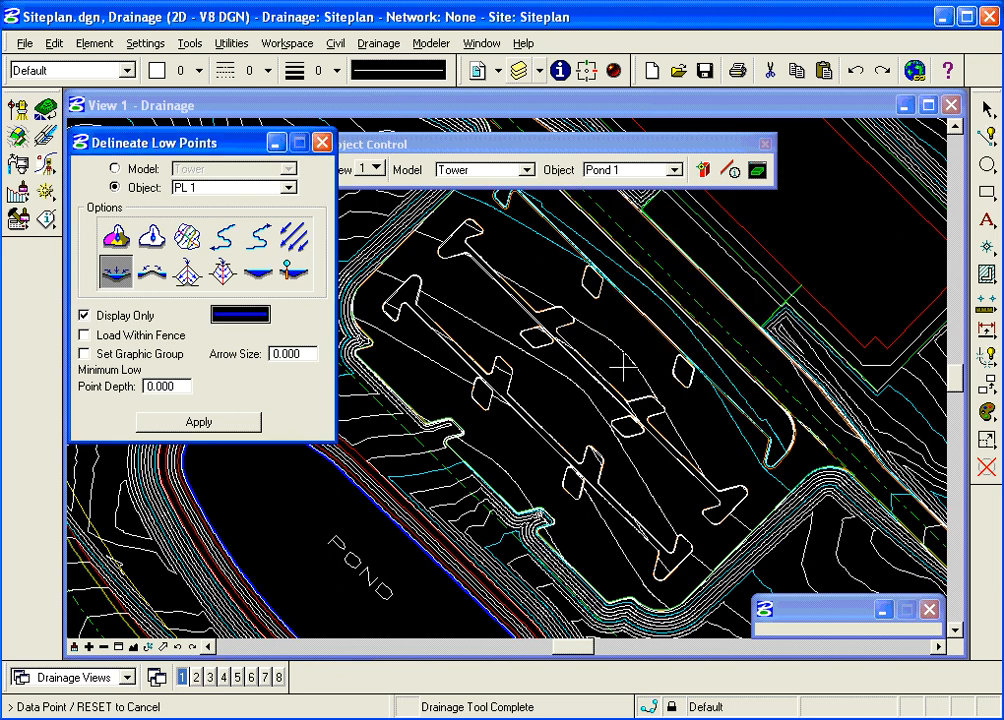
# Preview PL 1's low points as display-only graphics with arrow size 5 and minimum low point depth 0.2, and refresh the view to clear them.
pyautogui.click(292, 355)
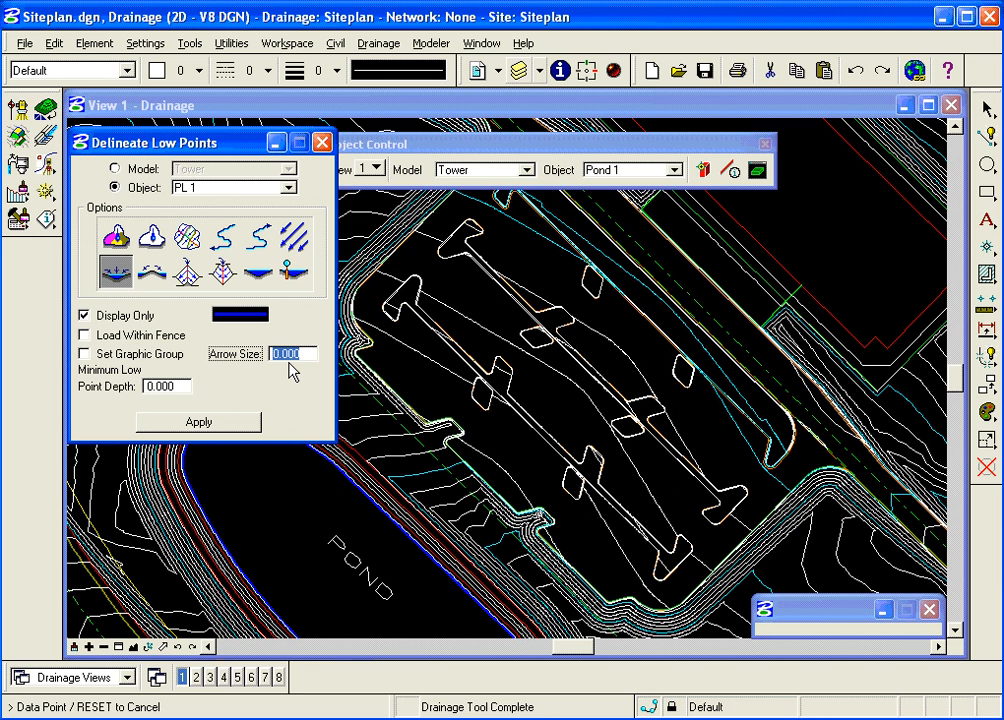
pyautogui.write('5')
pyautogui.press('Tab')
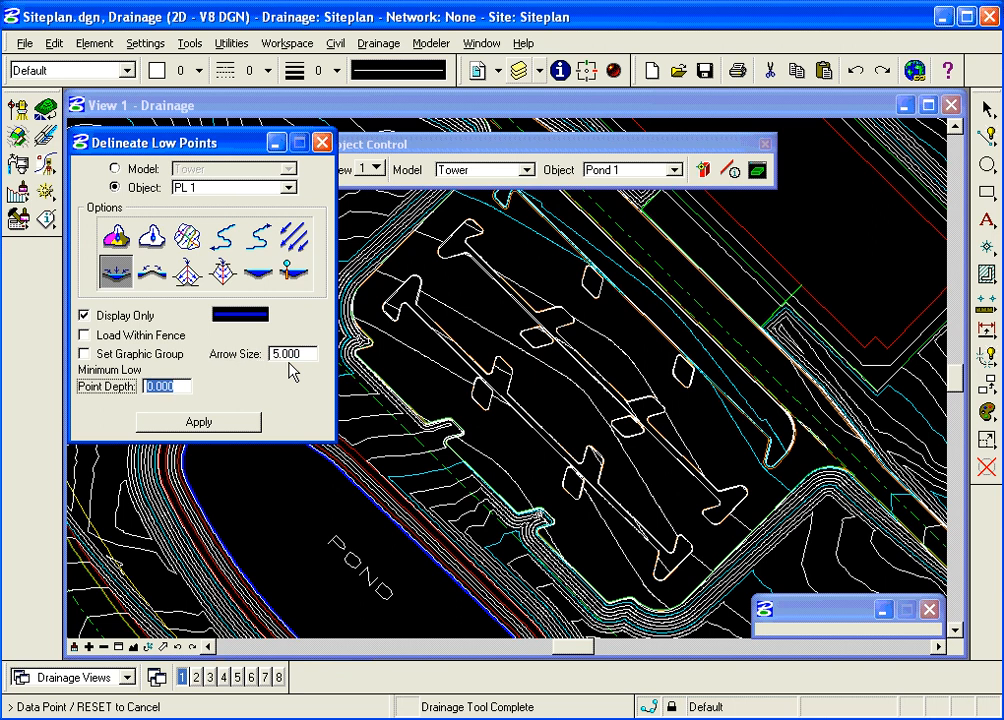
pyautogui.press('BackSpace')
pyautogui.press('Tab')
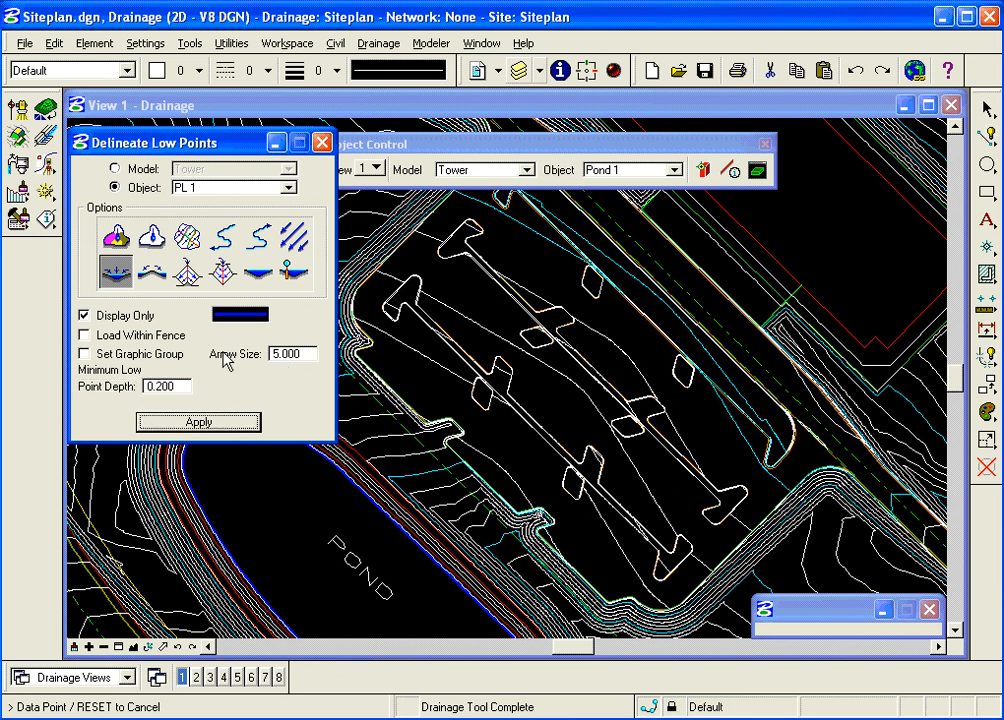
pyautogui.click(199, 424)
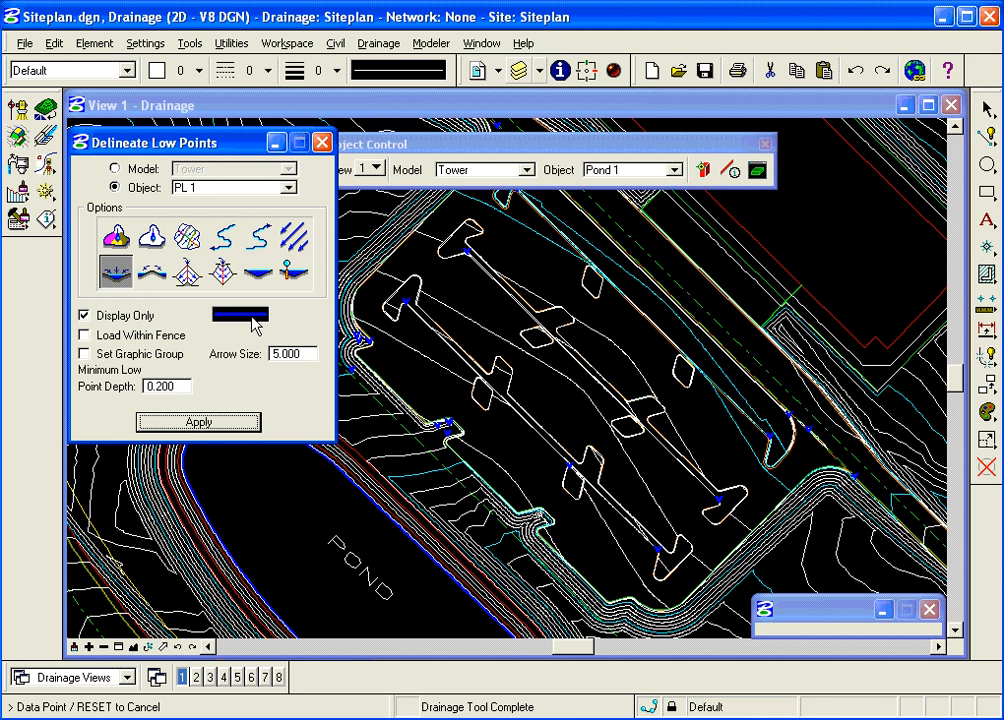
pyautogui.moveTo(254, 323)
pyautogui.click(73, 647)
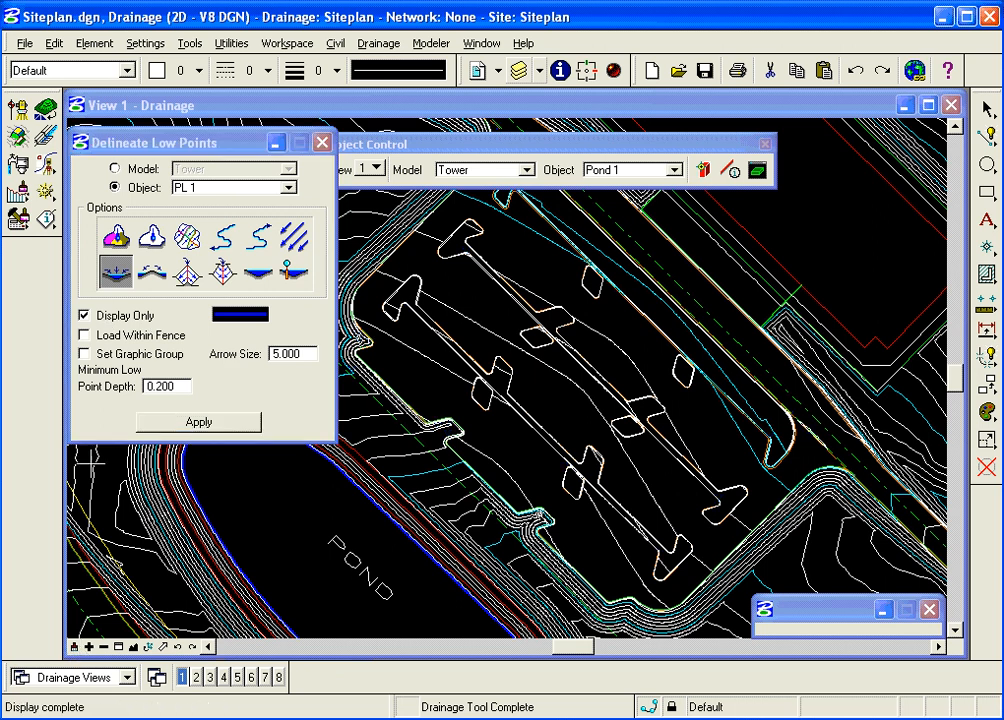
# Write PL 1's low points to the design file with Display Only off and Set Graphic Group on, checking the Graphic Group lock.
pyautogui.click(84, 315)
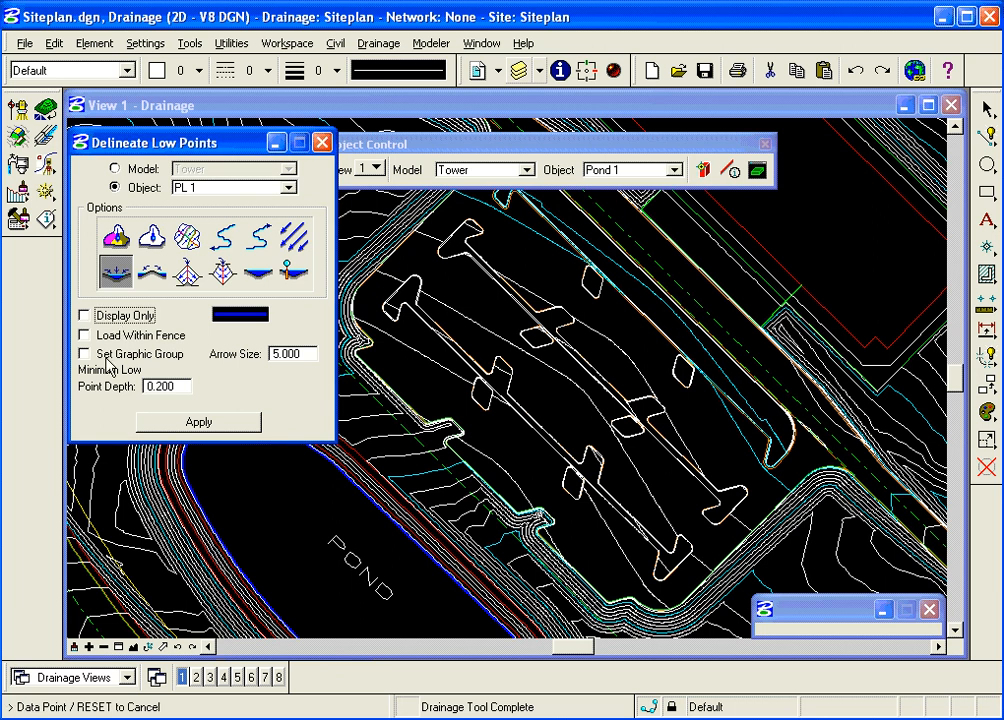
pyautogui.click(86, 355)
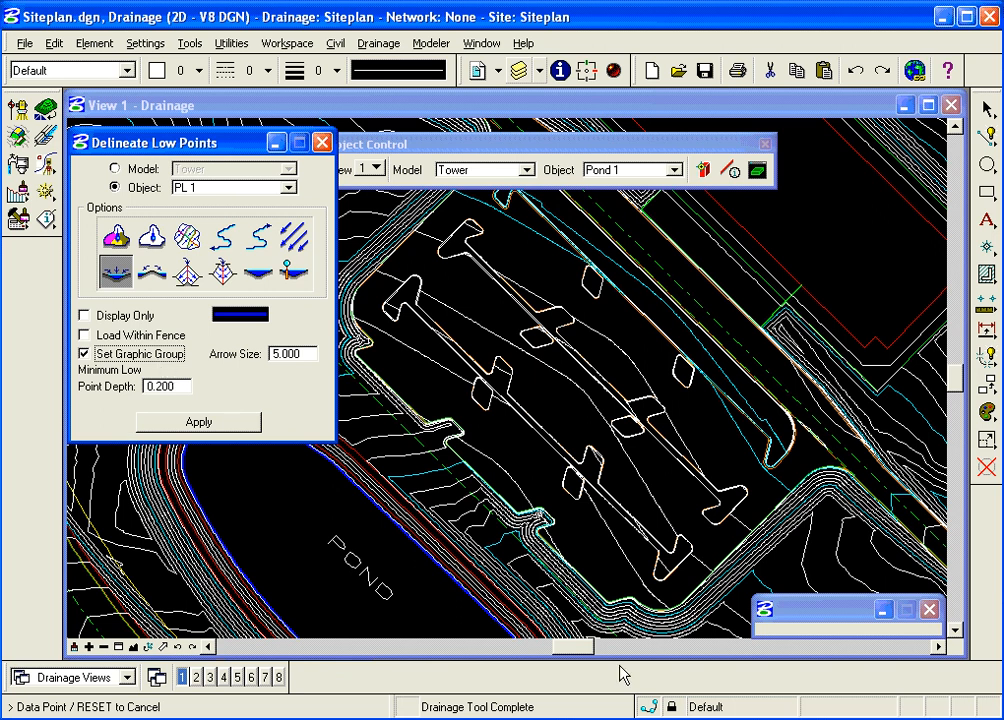
pyautogui.click(672, 706)
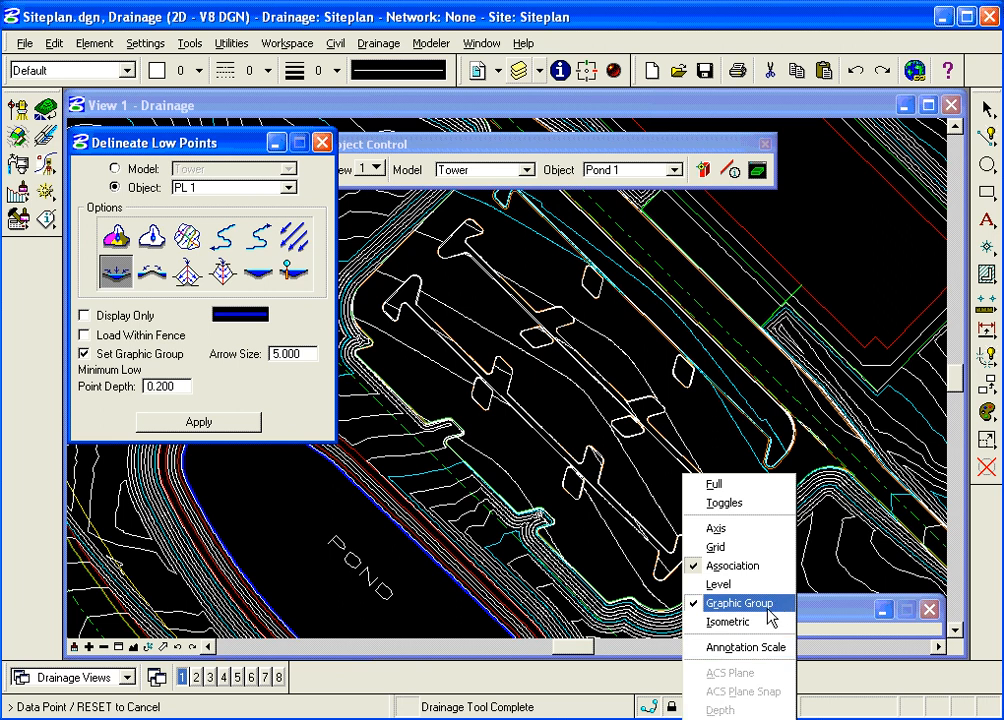
pyautogui.click(377, 568)
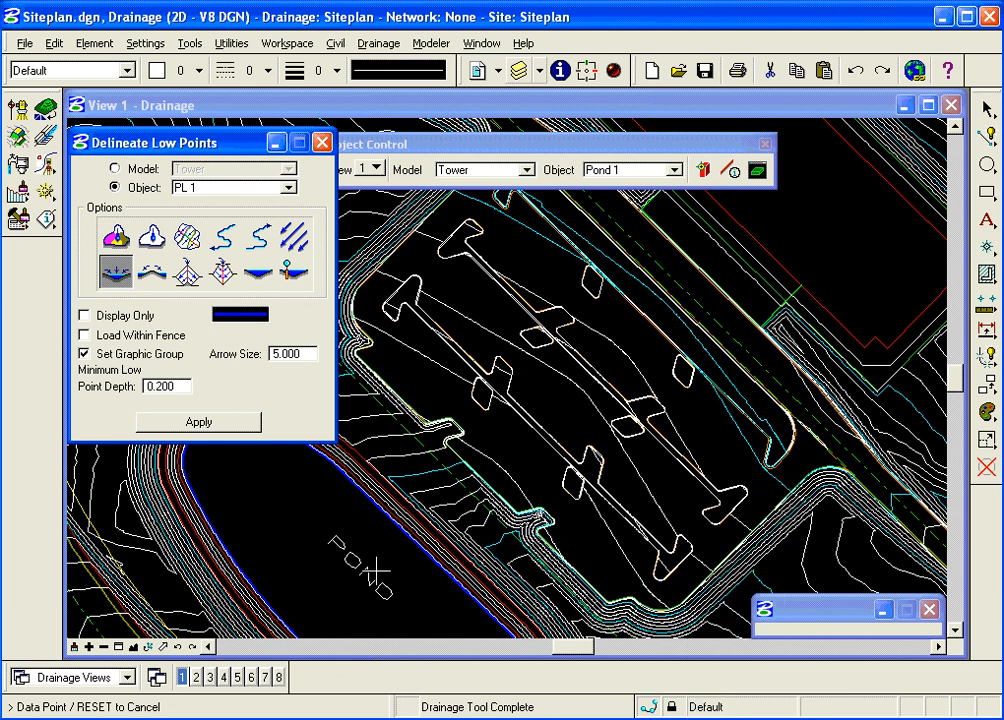
pyautogui.click(198, 423)
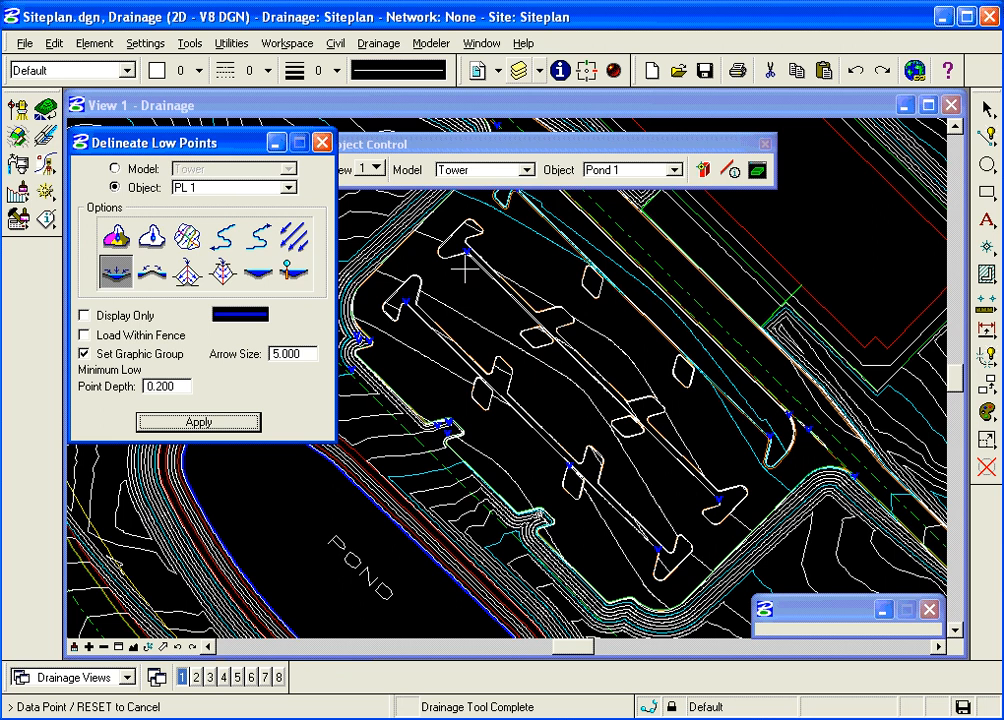
pyautogui.click(73, 647)
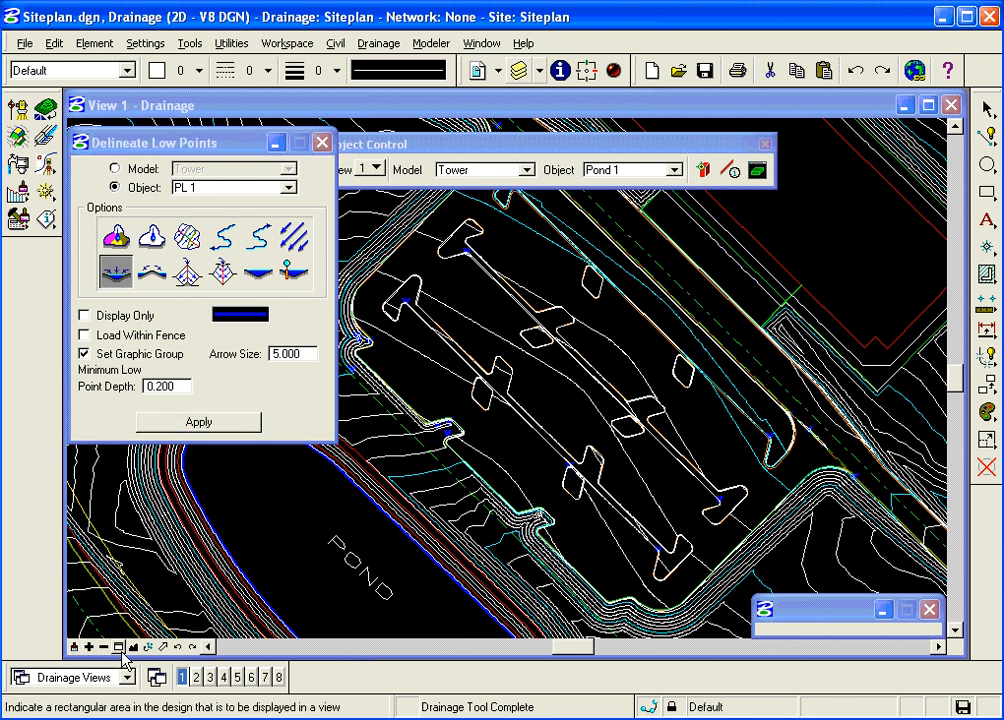
# Examine the low point arrow and its text label at the westernmost parking island up close, and return to the overall parking lot view.
pyautogui.click(118, 647)
pyautogui.click(393, 318)
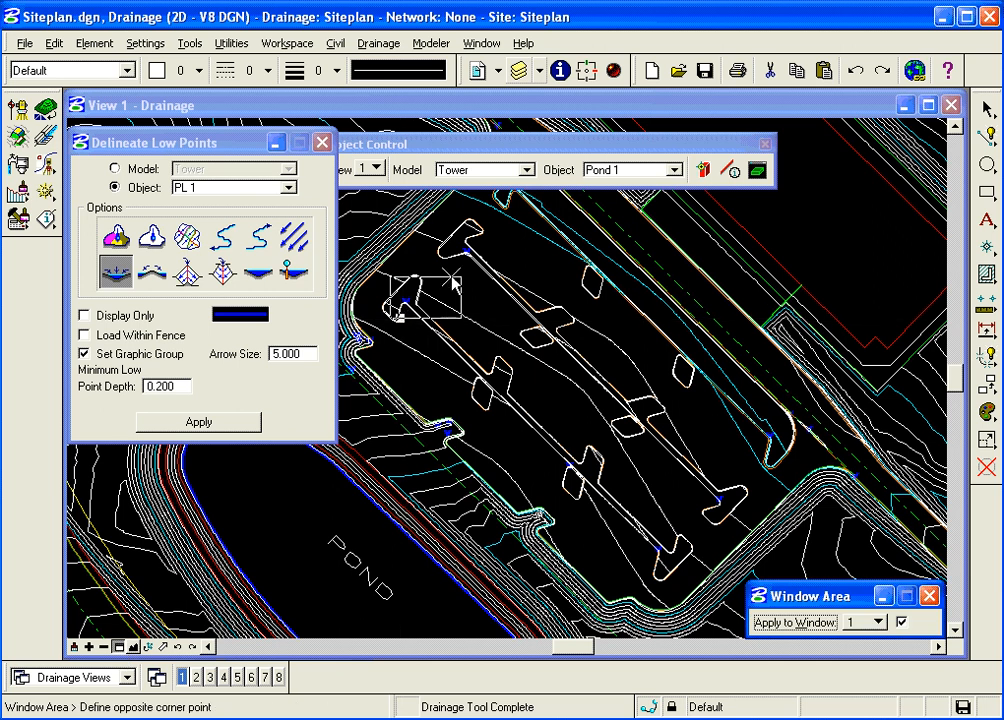
pyautogui.click(490, 252)
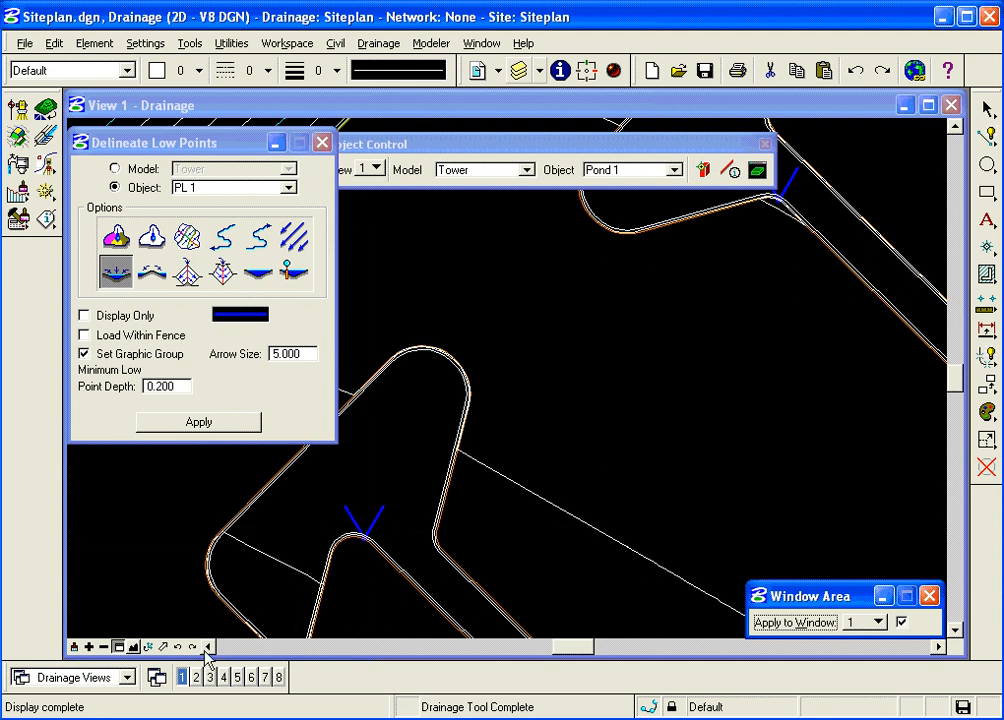
pyautogui.click(118, 646)
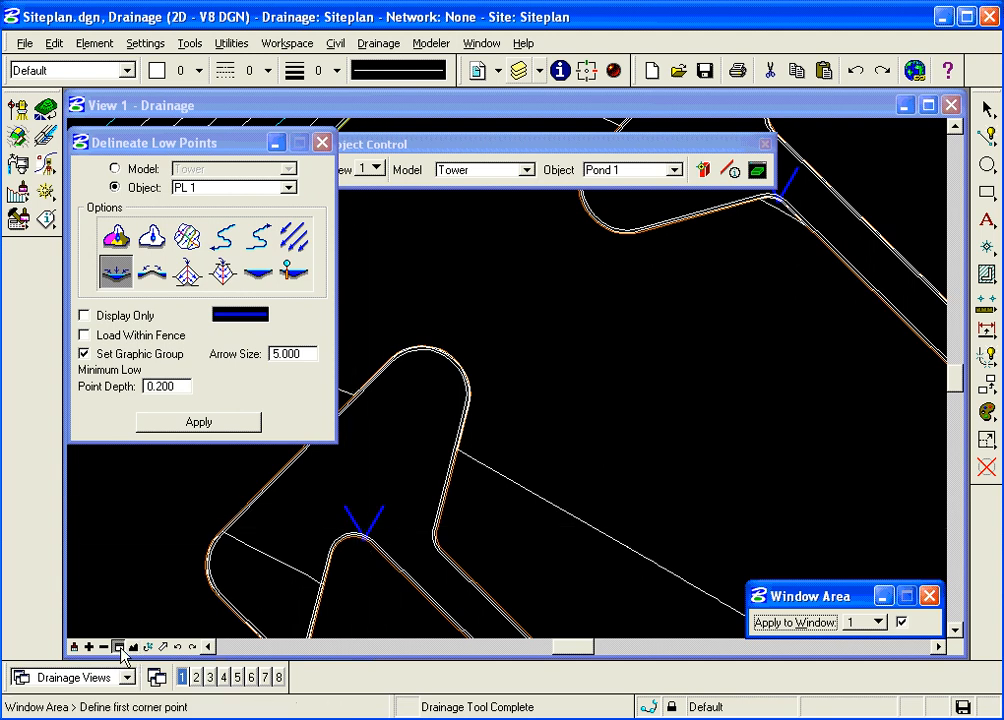
pyautogui.click(333, 524)
pyautogui.click(360, 545)
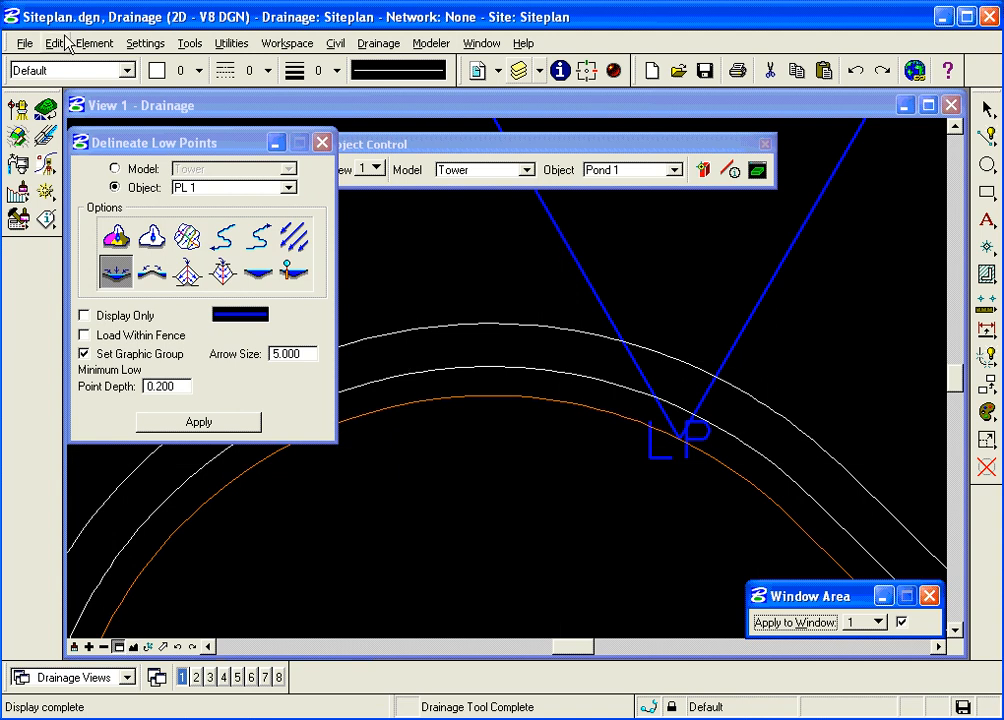
pyautogui.click(95, 44)
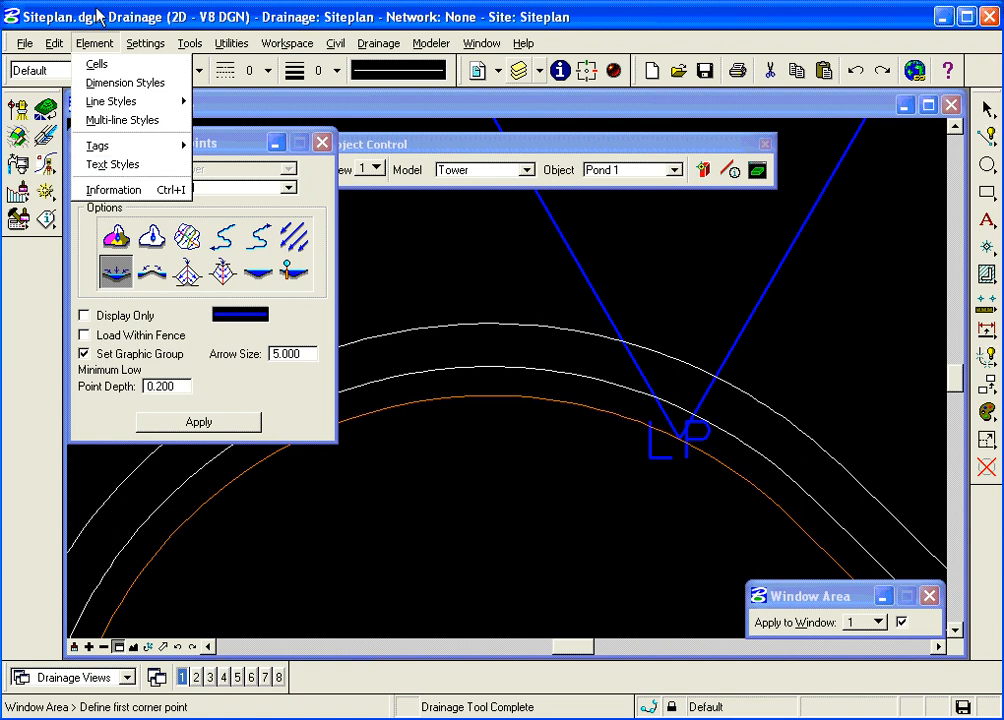
pyautogui.click(78, 8)
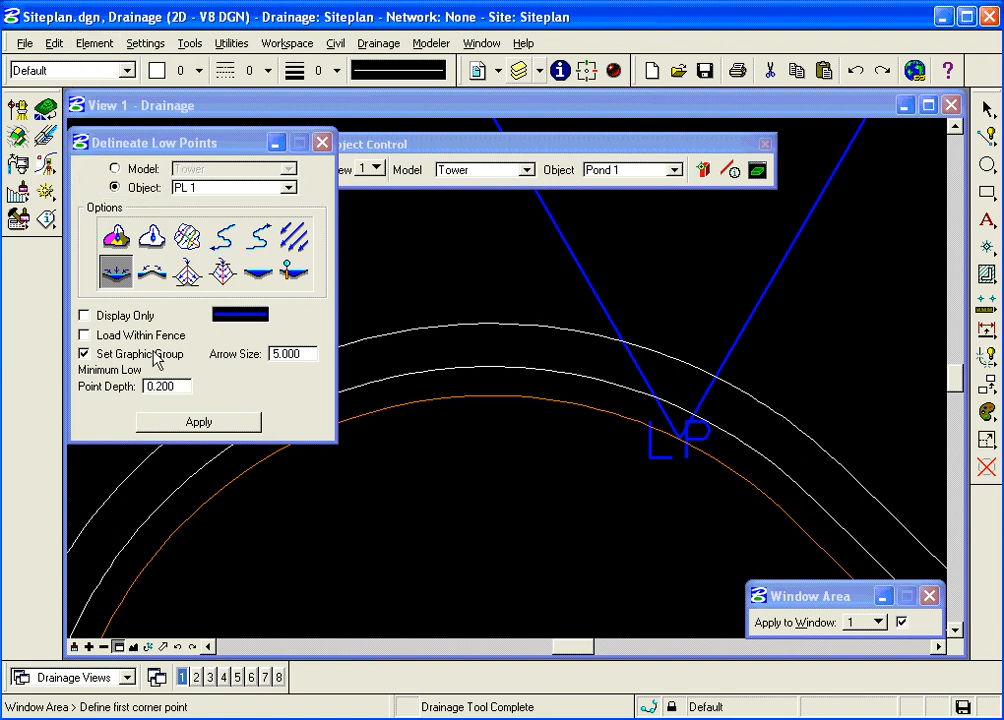
pyautogui.click(178, 648)
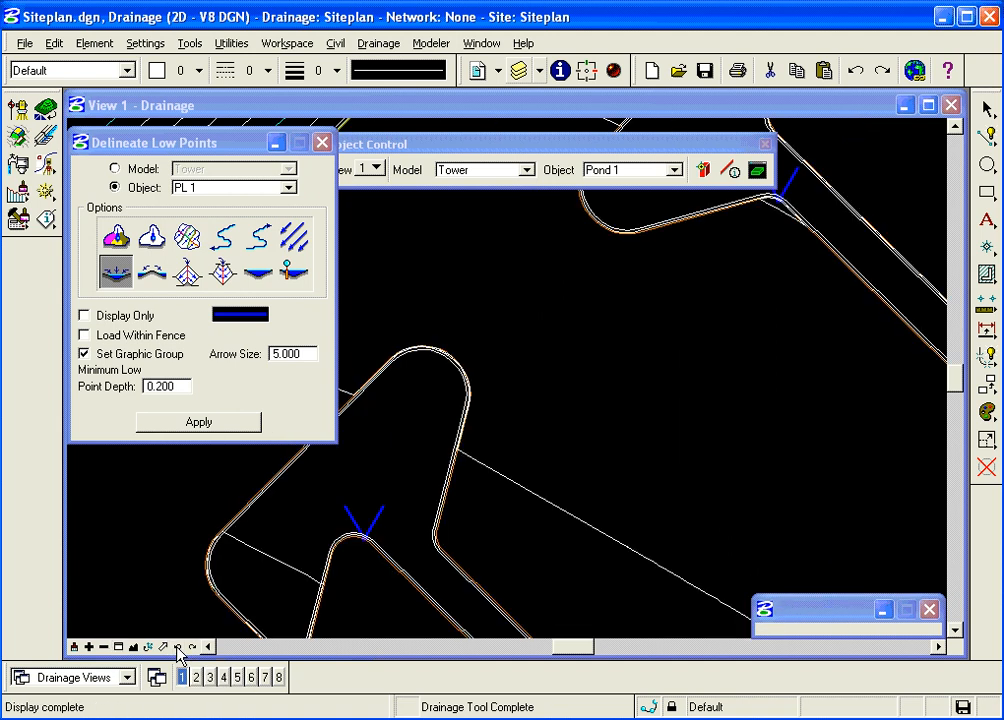
pyautogui.click(178, 648)
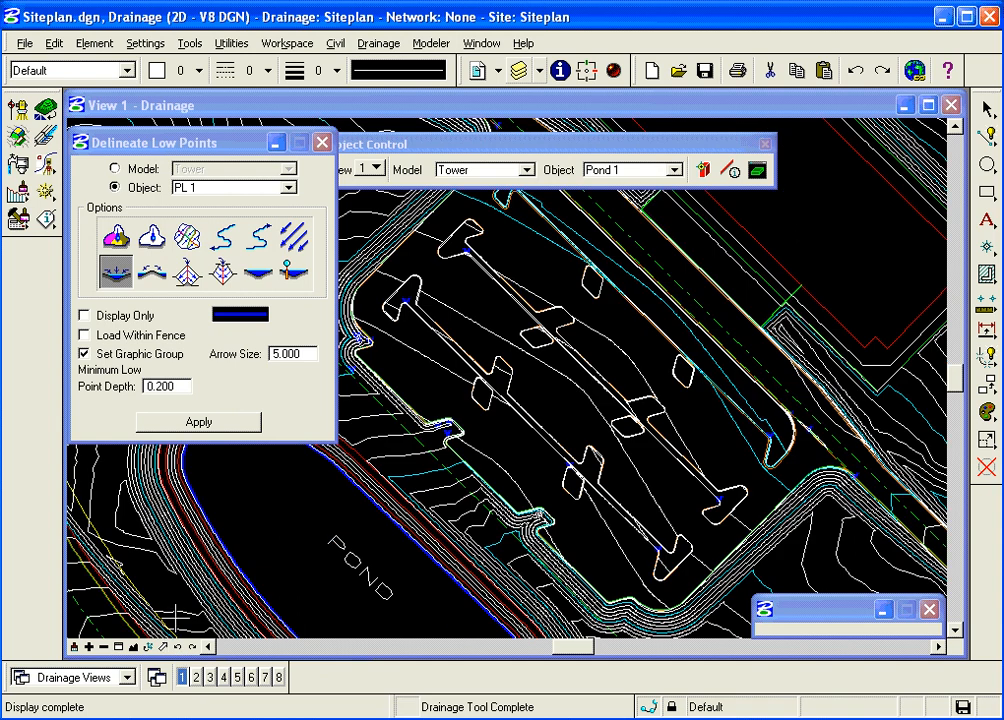
# Close the low points tool and exit Site Modeler without saving the project or locking its elements, and refresh View 1.
pyautogui.click(322, 143)
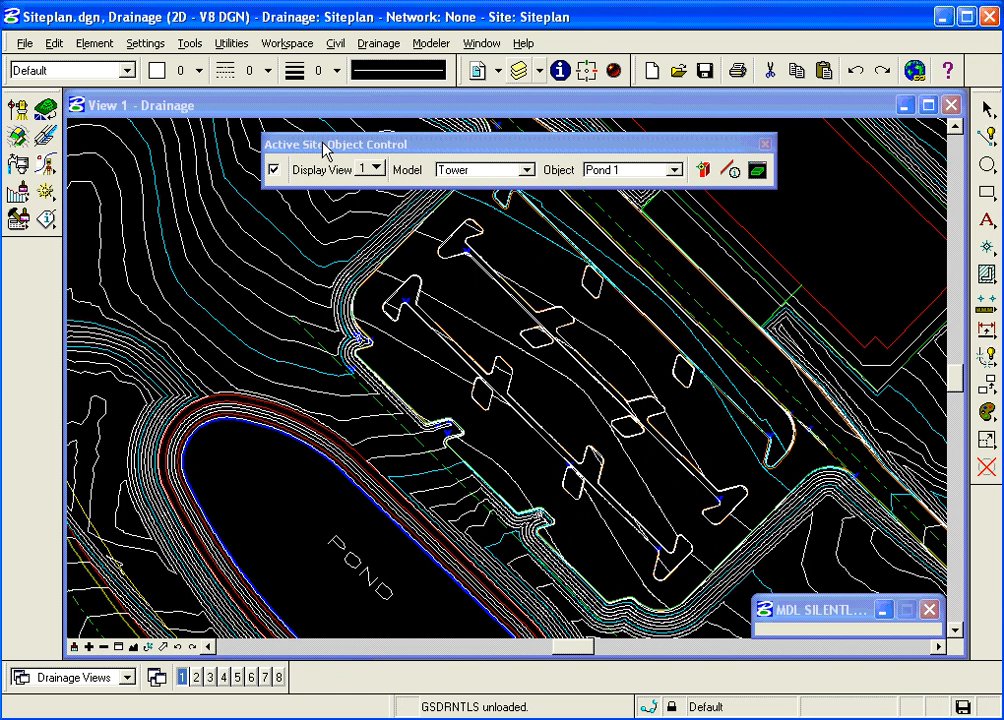
pyautogui.click(431, 43)
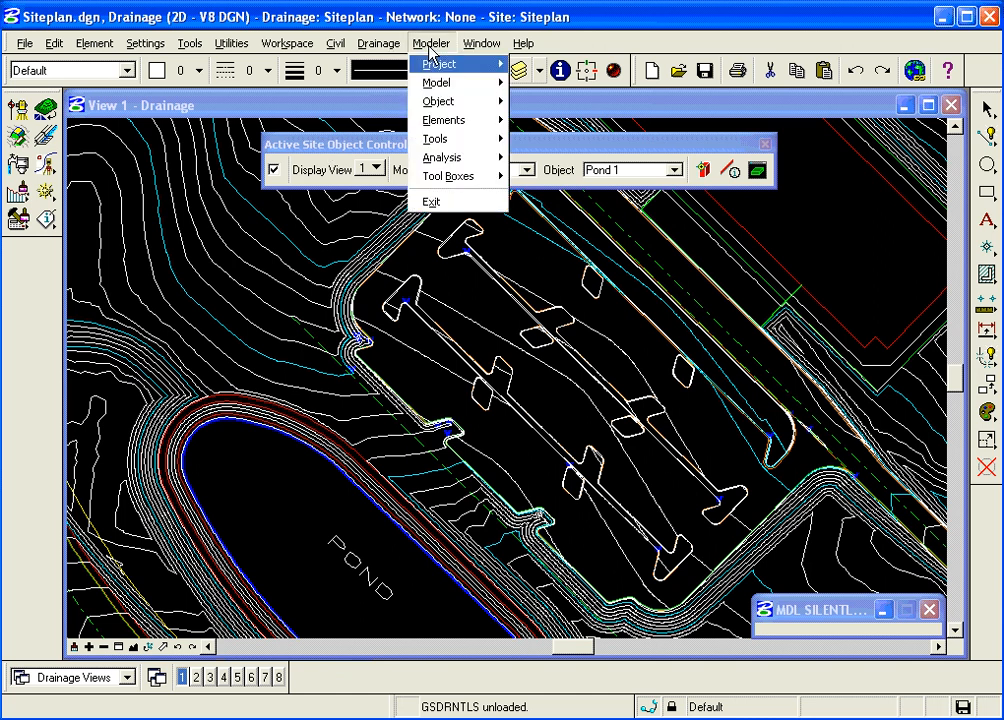
pyautogui.click(432, 202)
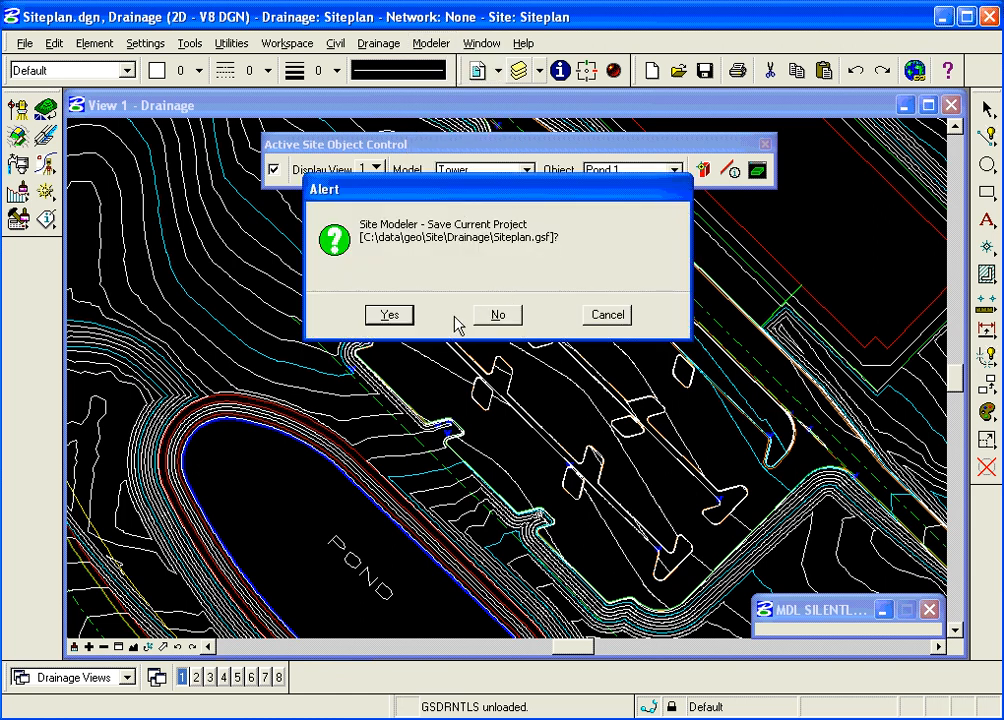
pyautogui.click(499, 314)
pyautogui.click(499, 316)
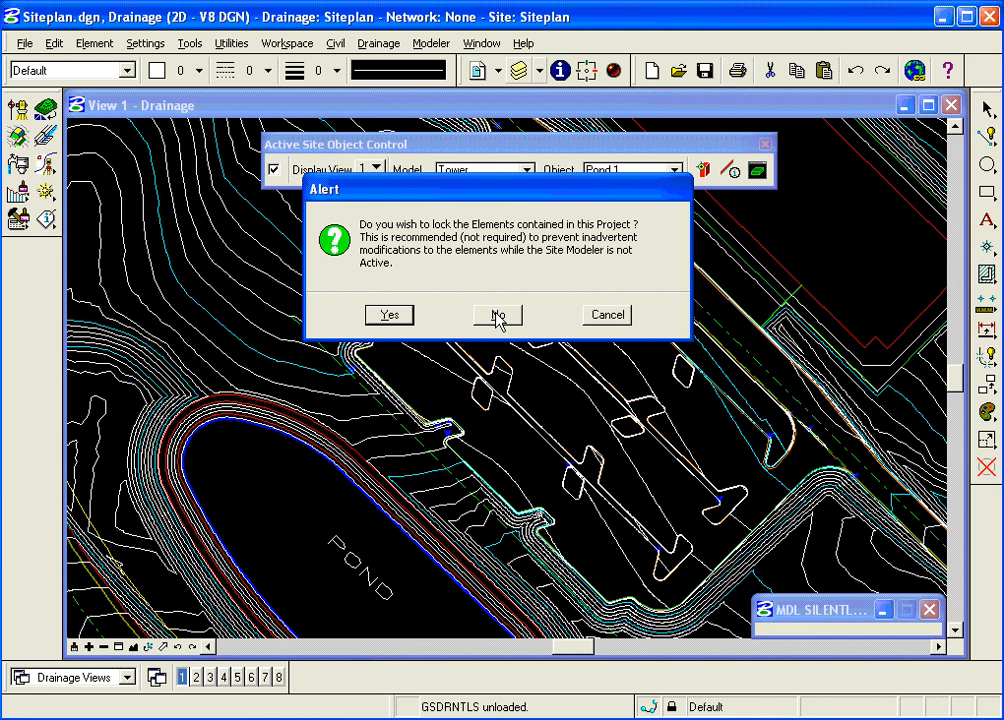
pyautogui.click(497, 316)
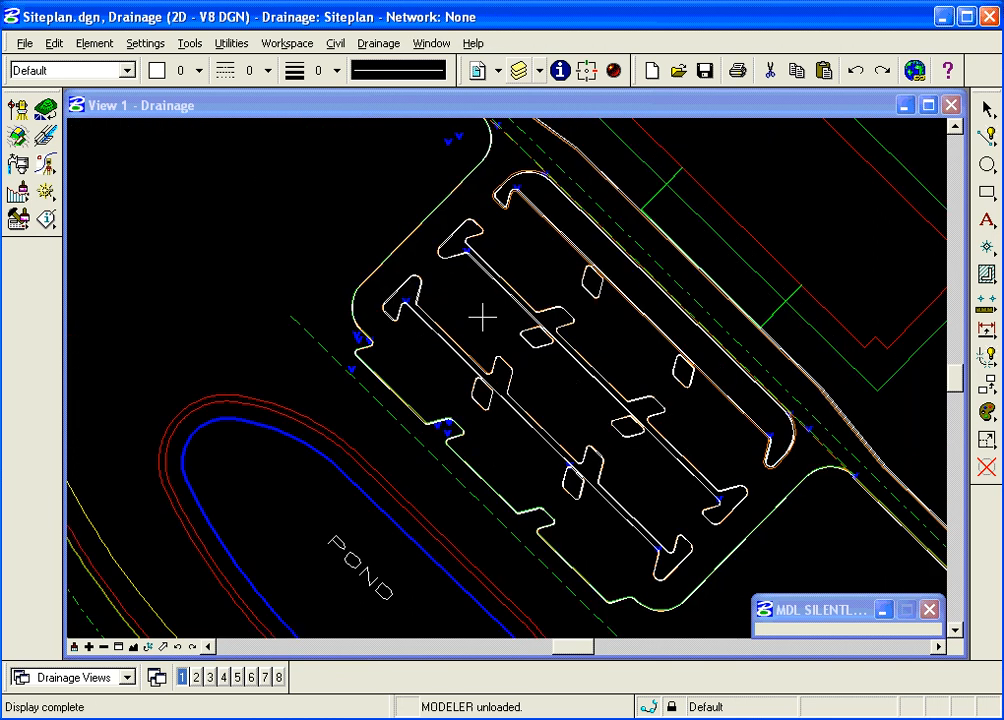
pyautogui.click(78, 648)
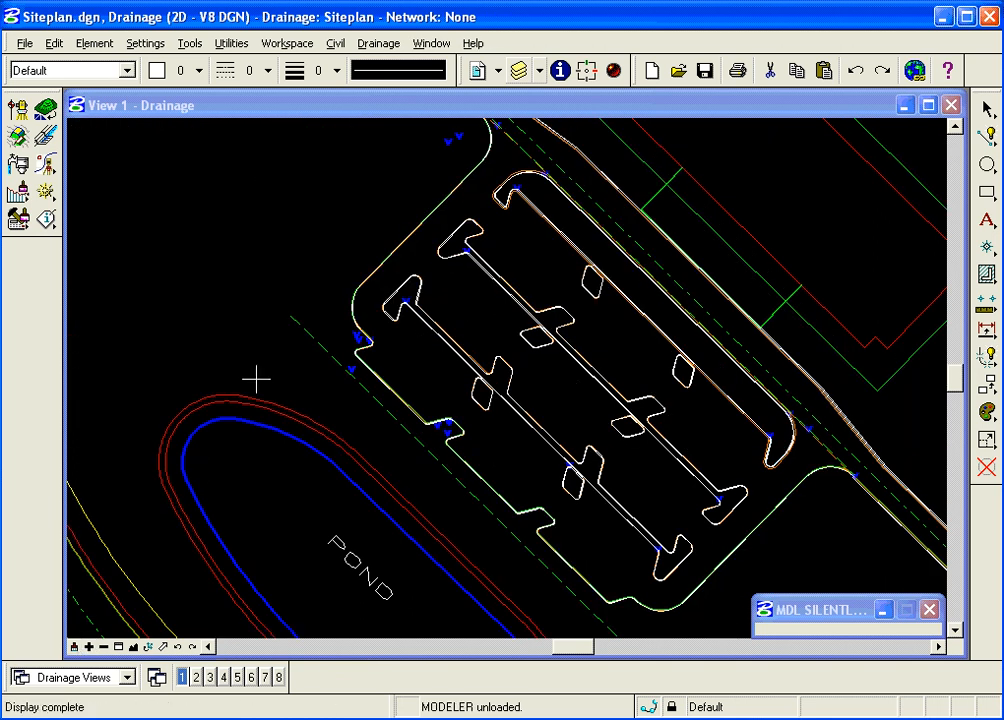